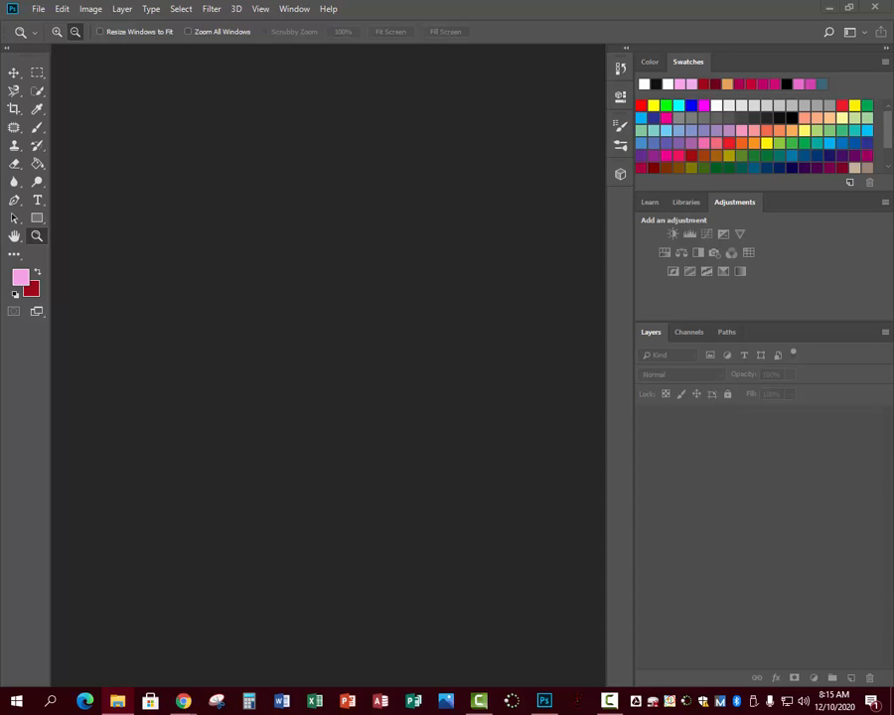
Step: Open Flower.jpg and duplicate its Background layer
left_click_drag(606, 456, 282, 453)
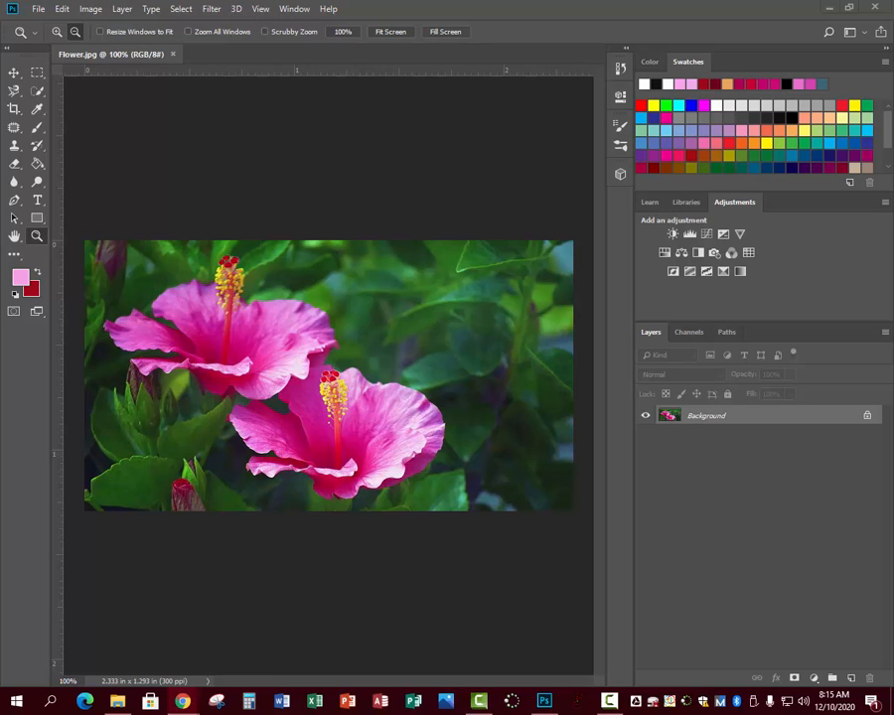
key("ctrl+j")
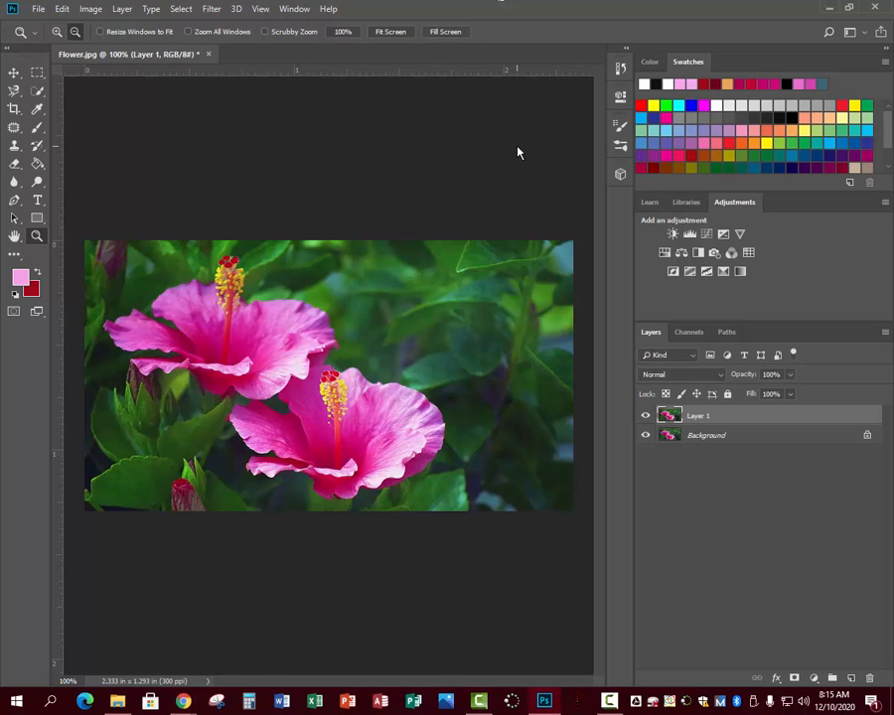
left_click(121, 9)
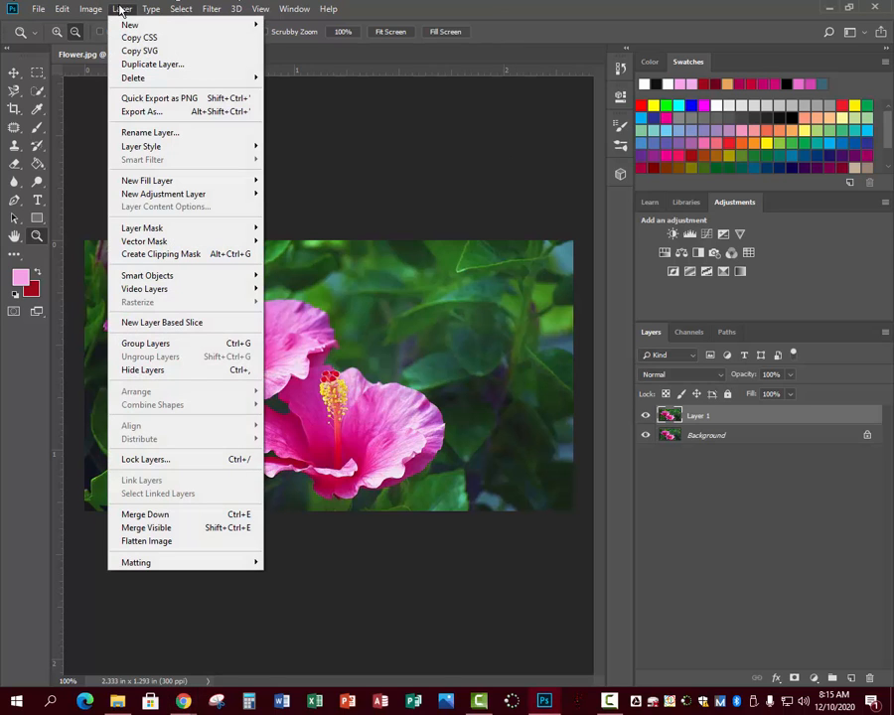
mouse_move(130, 24)
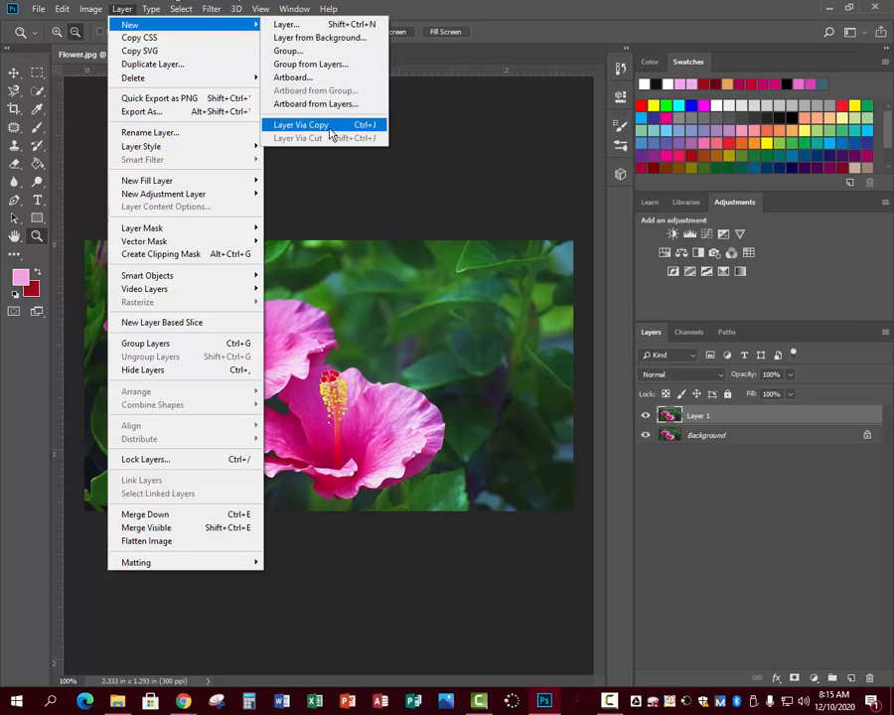
left_click(685, 422)
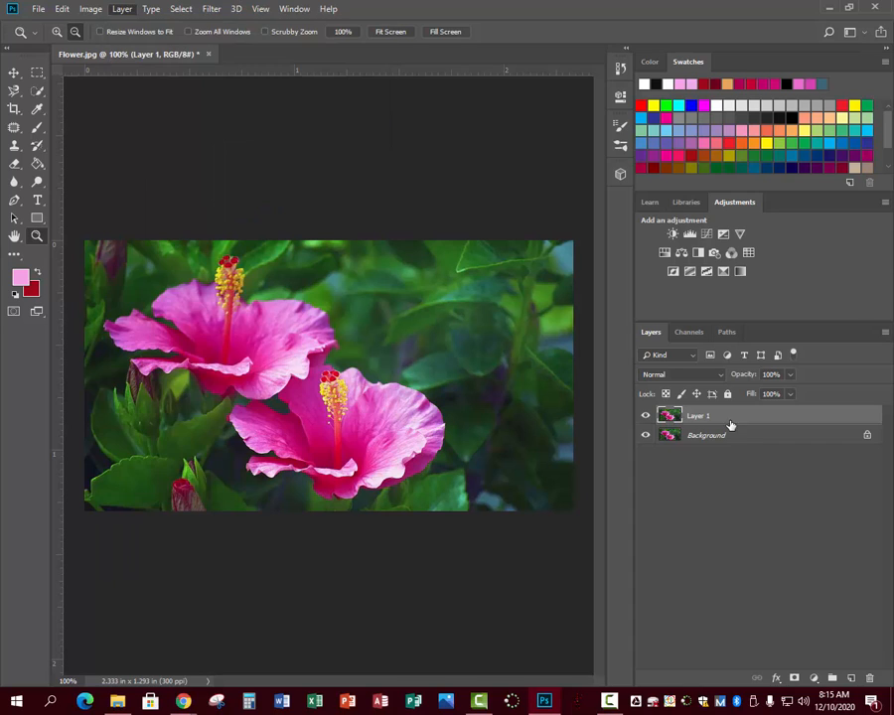
Step: Rename the duplicated layer as "Copy Layer"
double_click(702, 421)
type("Copy Layer")
key("Return")
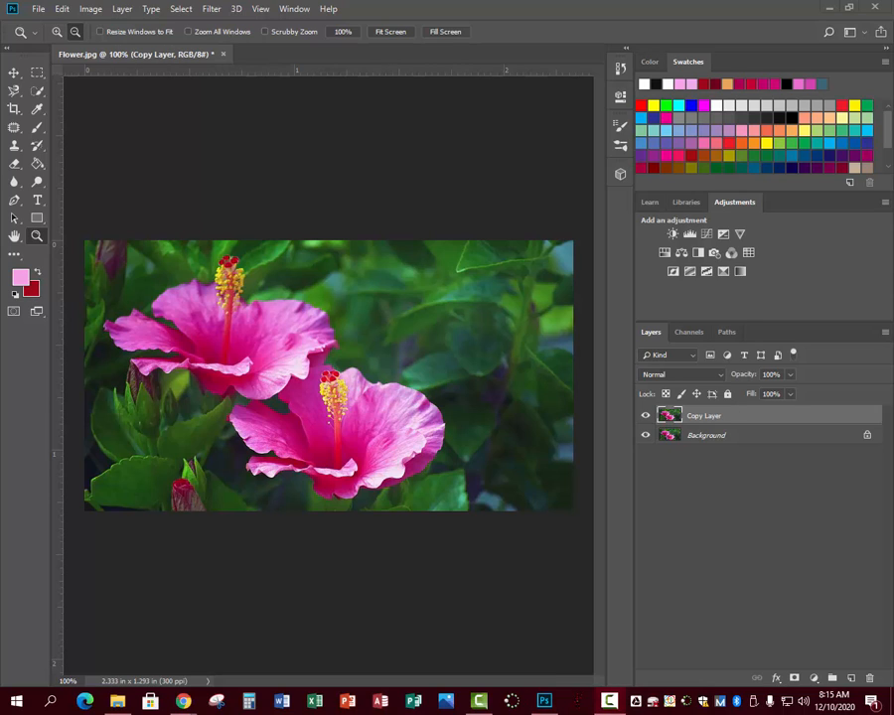
left_click(127, 9)
mouse_move(141, 28)
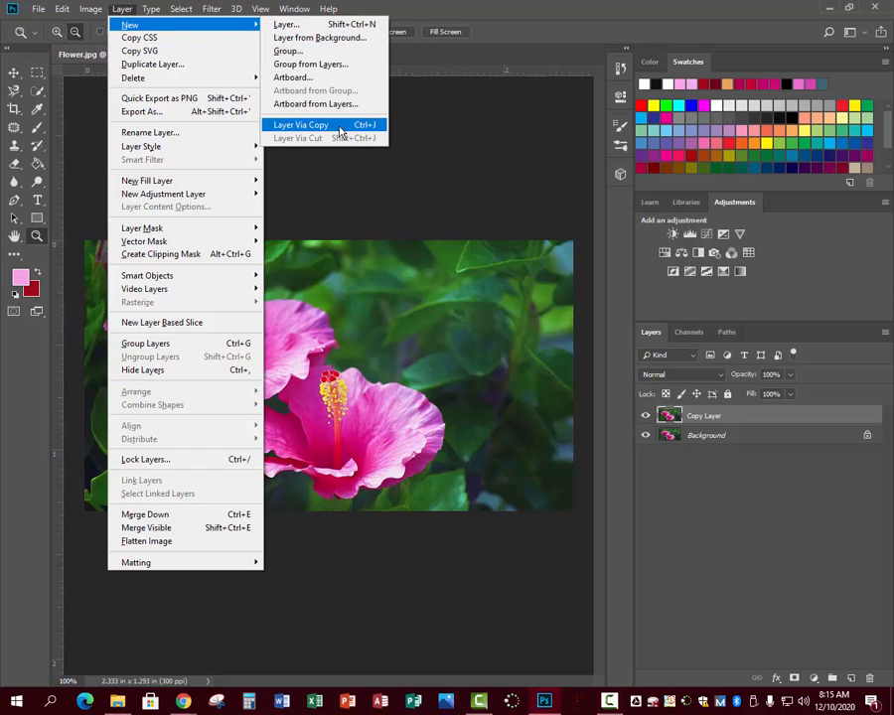
left_click(712, 423)
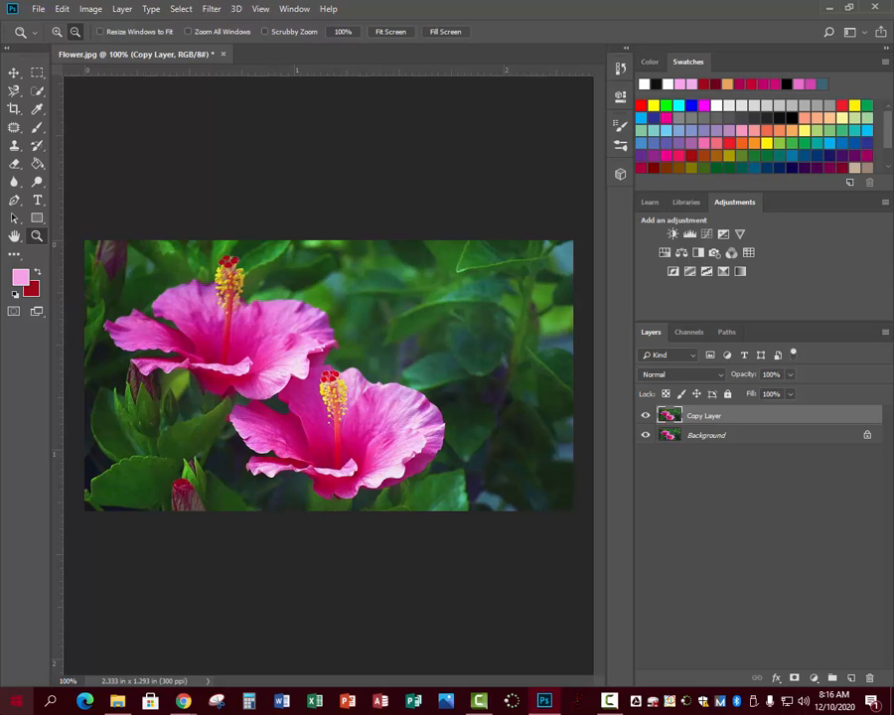
left_click(17, 701)
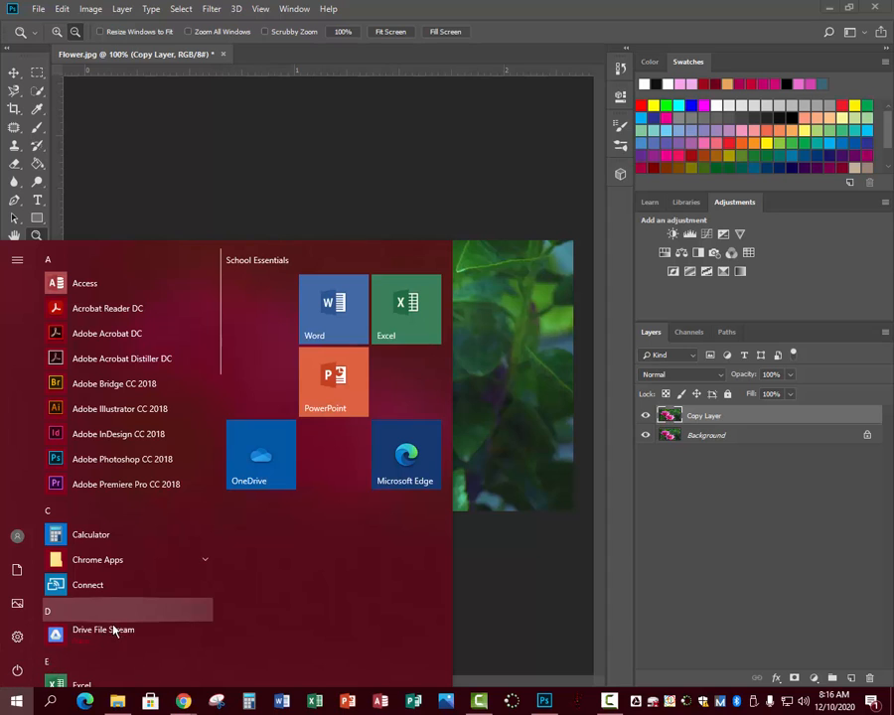
left_click(512, 562)
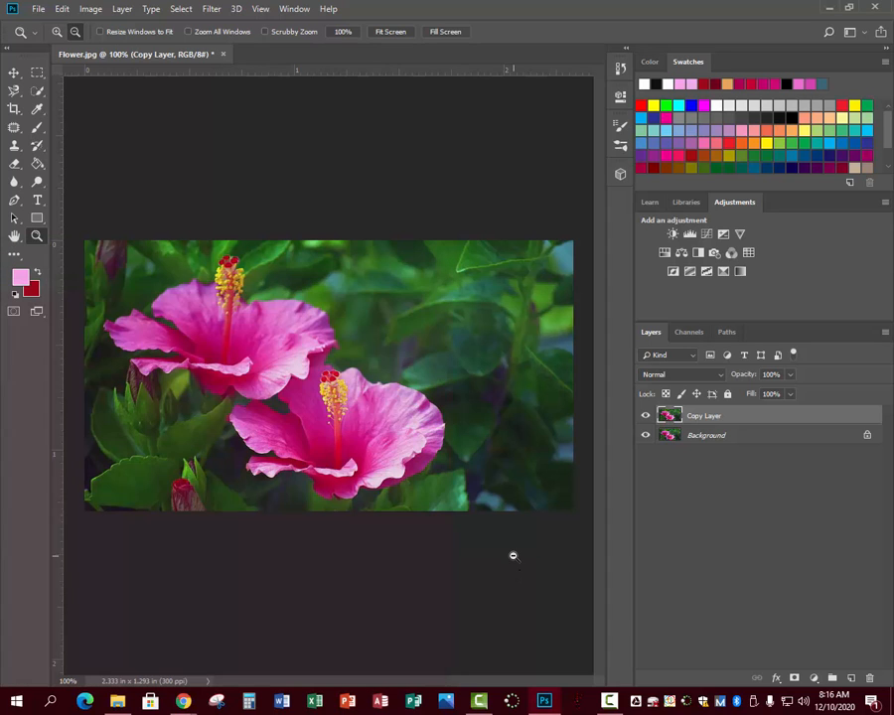
Step: Select both pink flowers with Color Range, adding the bud, darker petal and stamen tones to the sampled colors
left_click(180, 9)
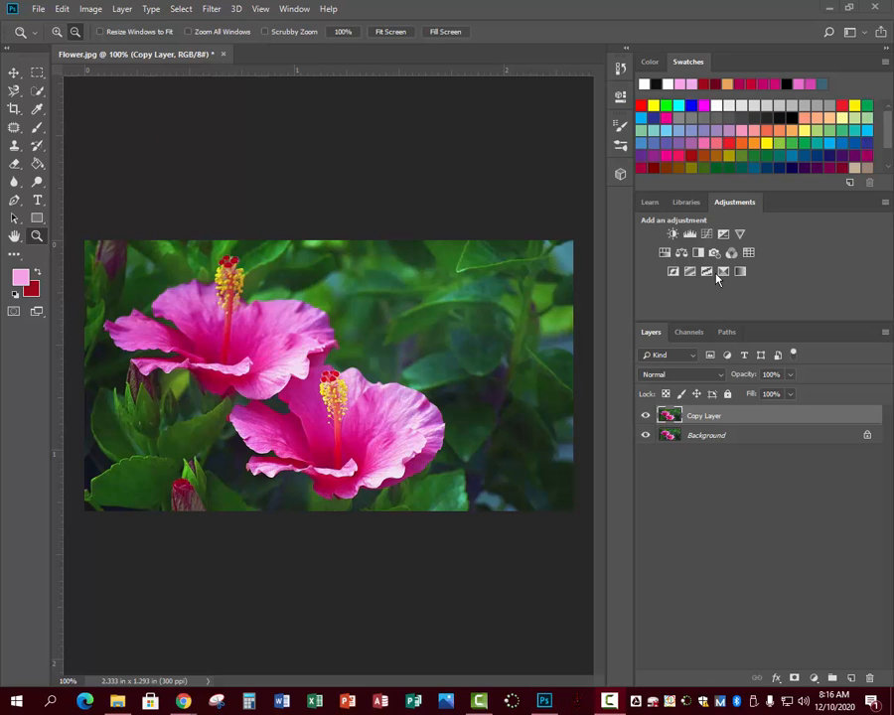
left_click(192, 10)
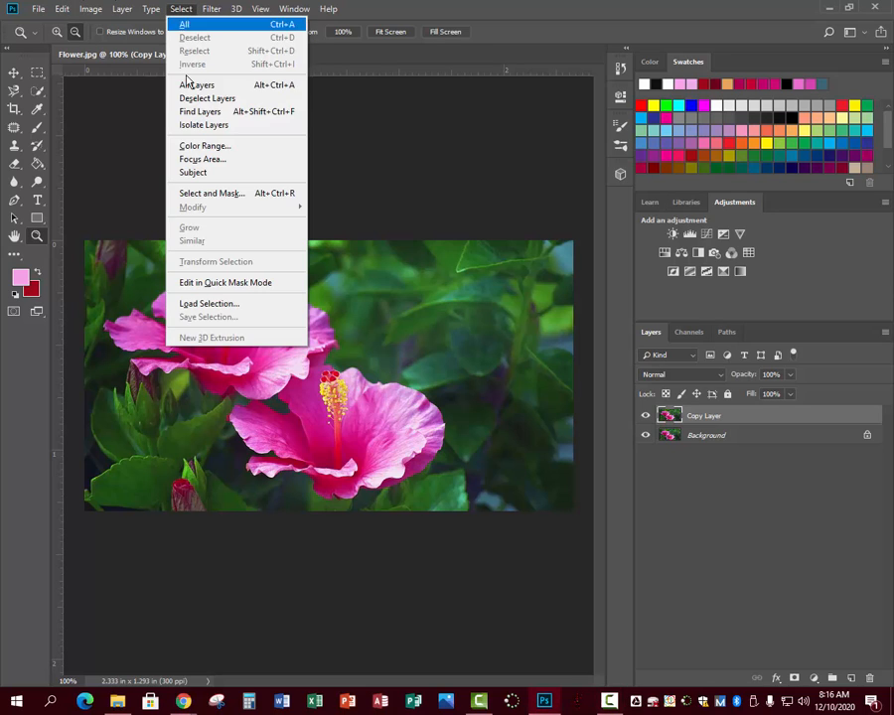
left_click(183, 145)
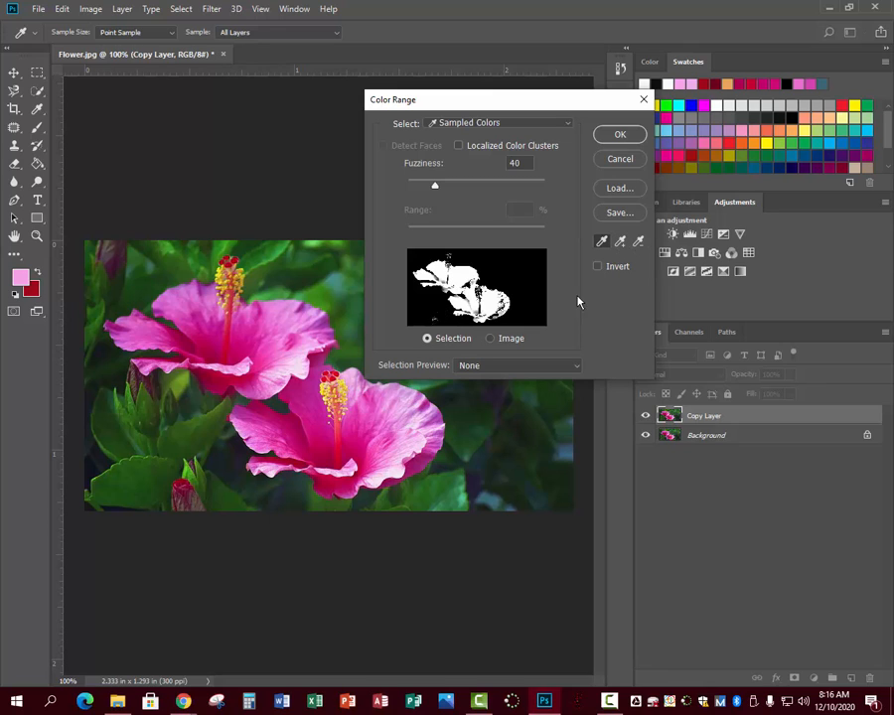
left_click(621, 242)
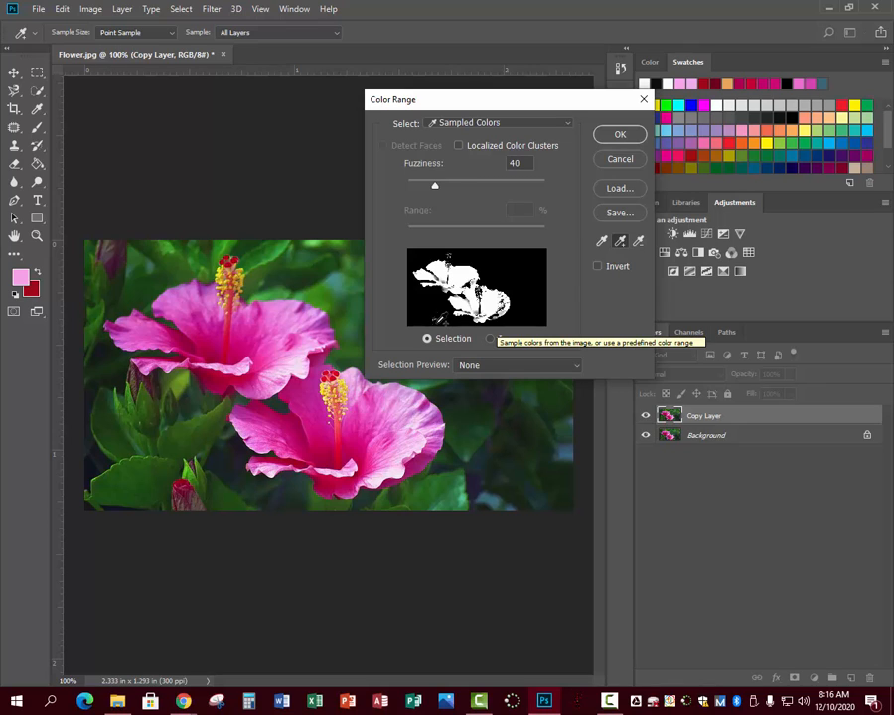
left_click(435, 324)
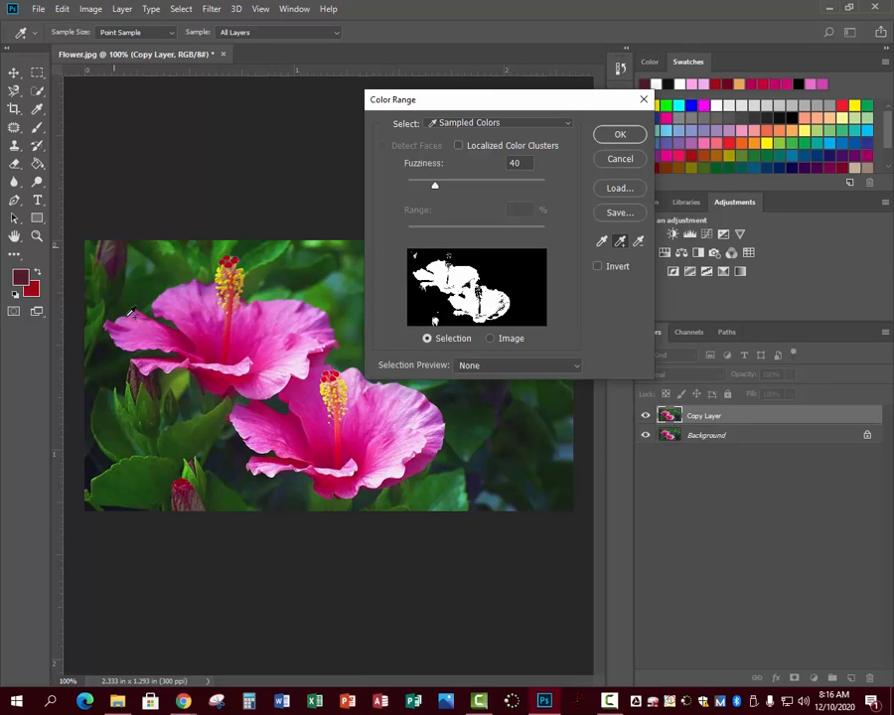
left_click(427, 289)
left_click(477, 296)
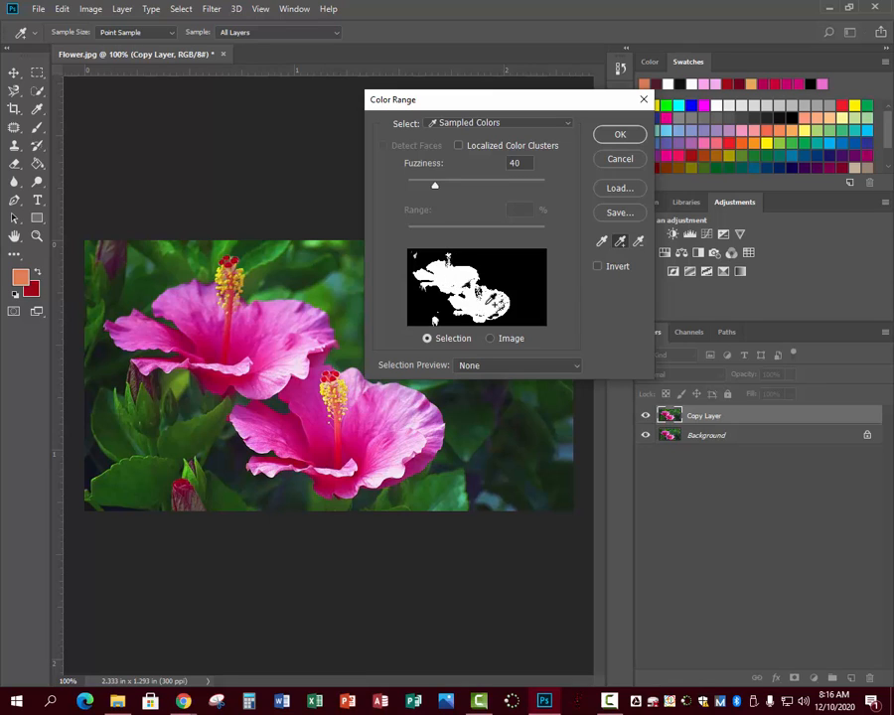
left_click(487, 296)
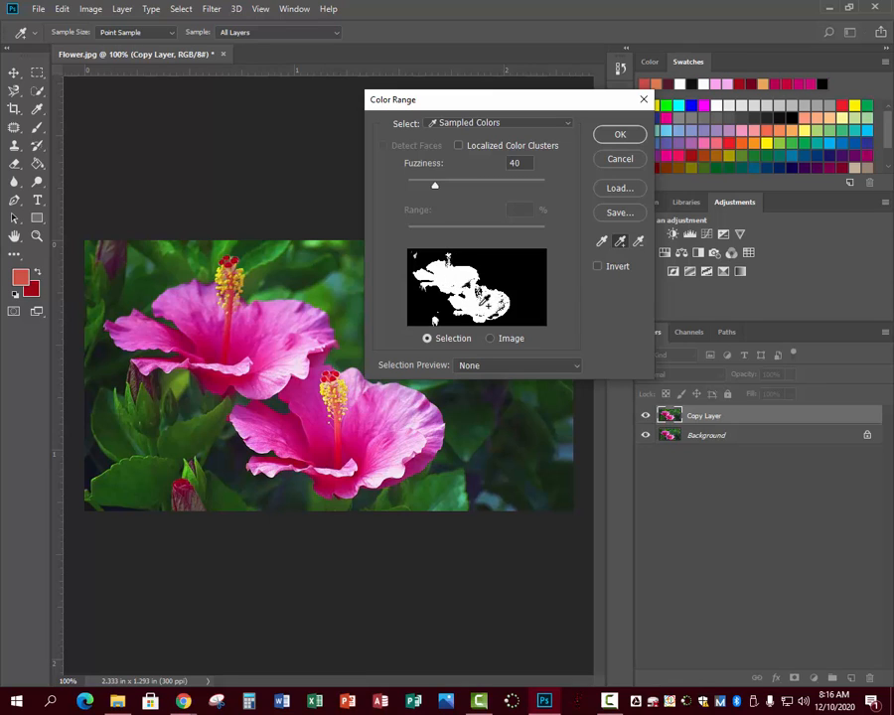
left_click(620, 135)
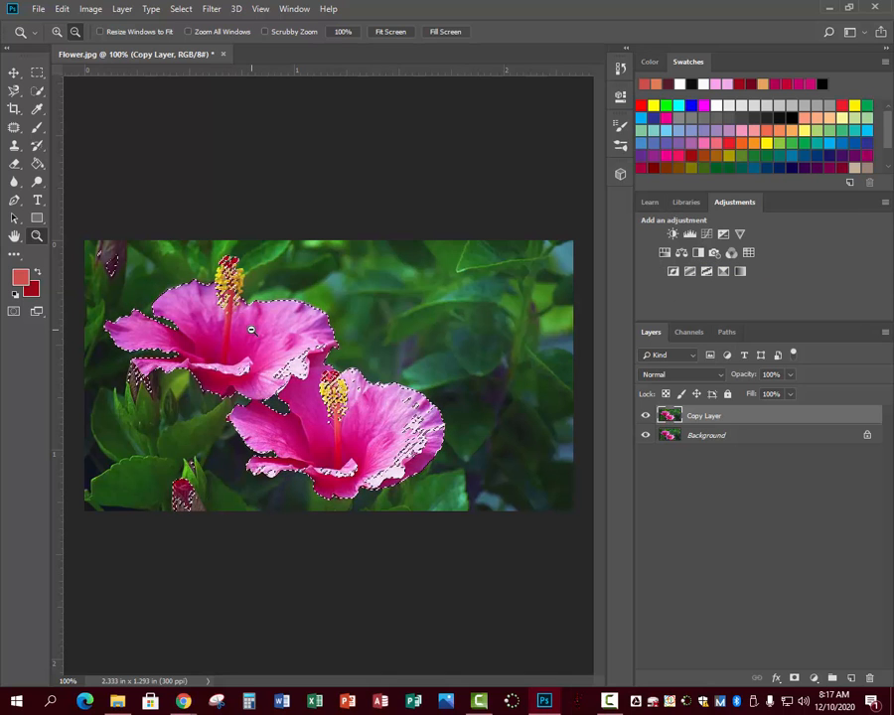
Step: Add a Black & White adjustment layer from the selection and invert its mask so only the background turns gray
left_click(697, 253)
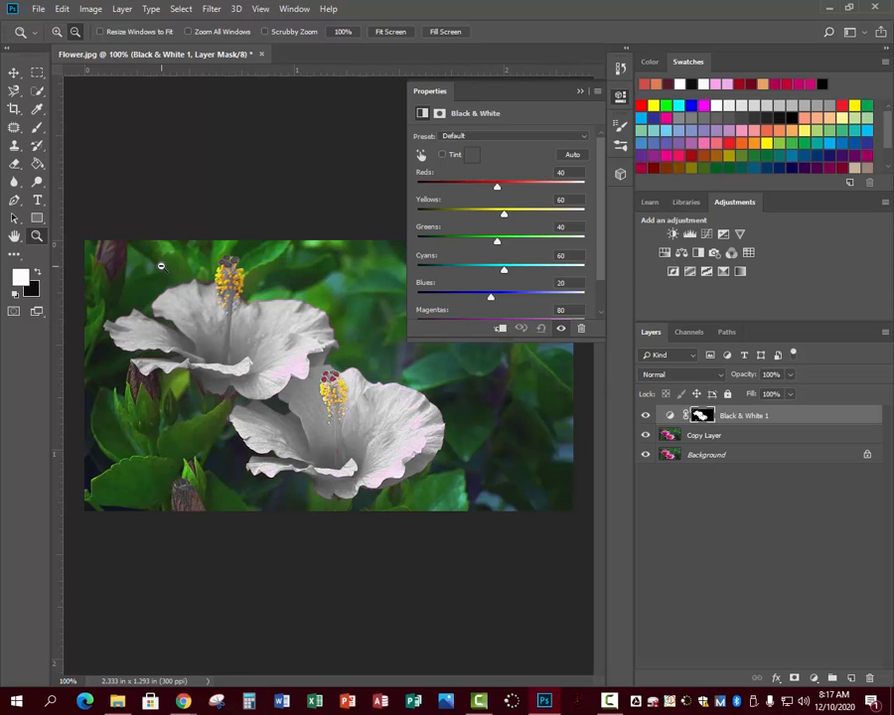
key("ctrl+i")
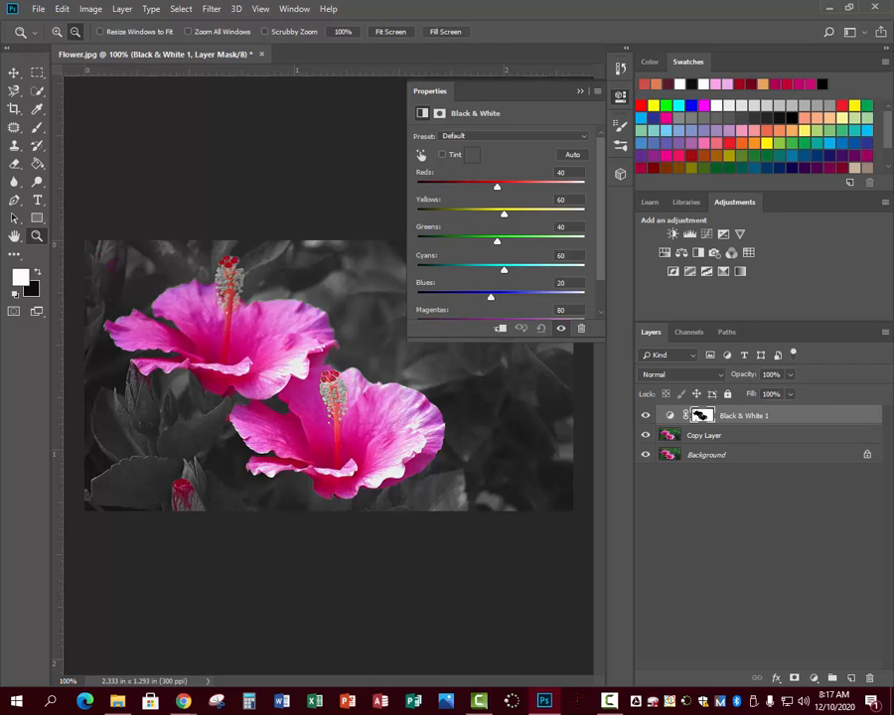
left_click(581, 95)
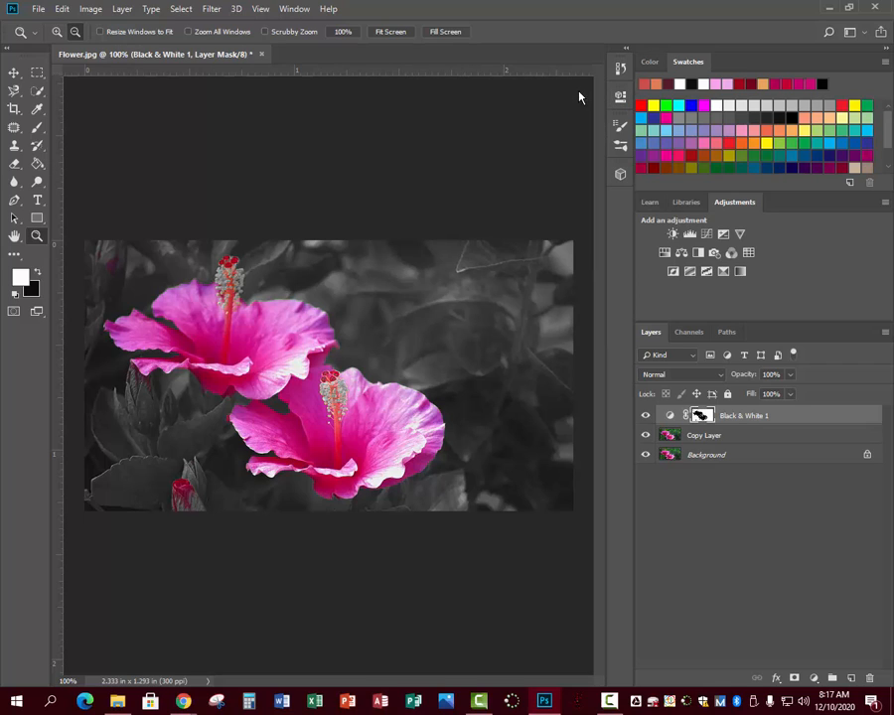
Step: Add a Hue/Saturation adjustment layer on top and set its saturation to +100
left_click(665, 255)
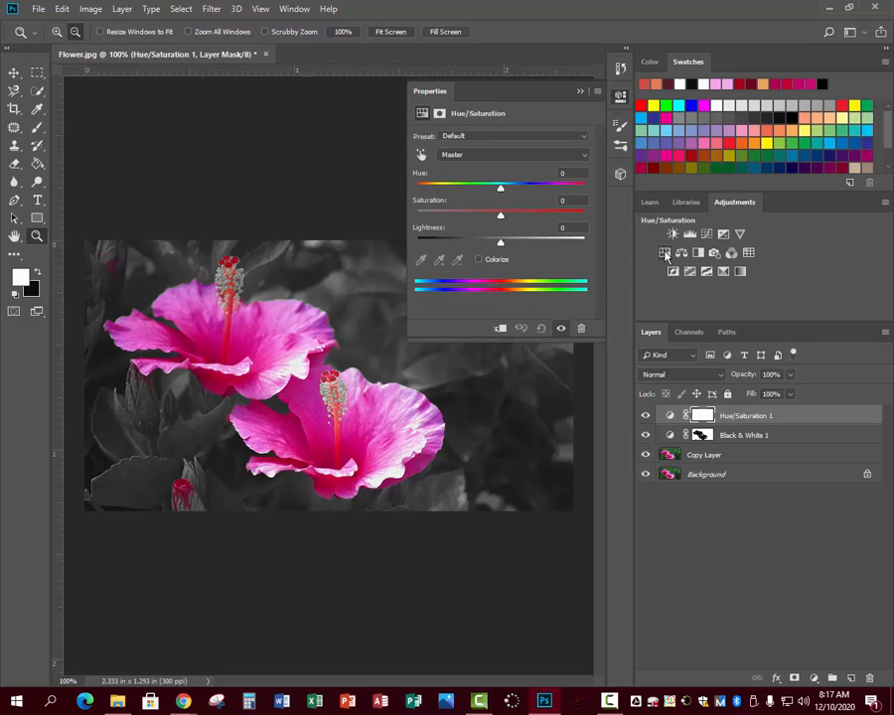
left_click_drag(501, 214, 587, 220)
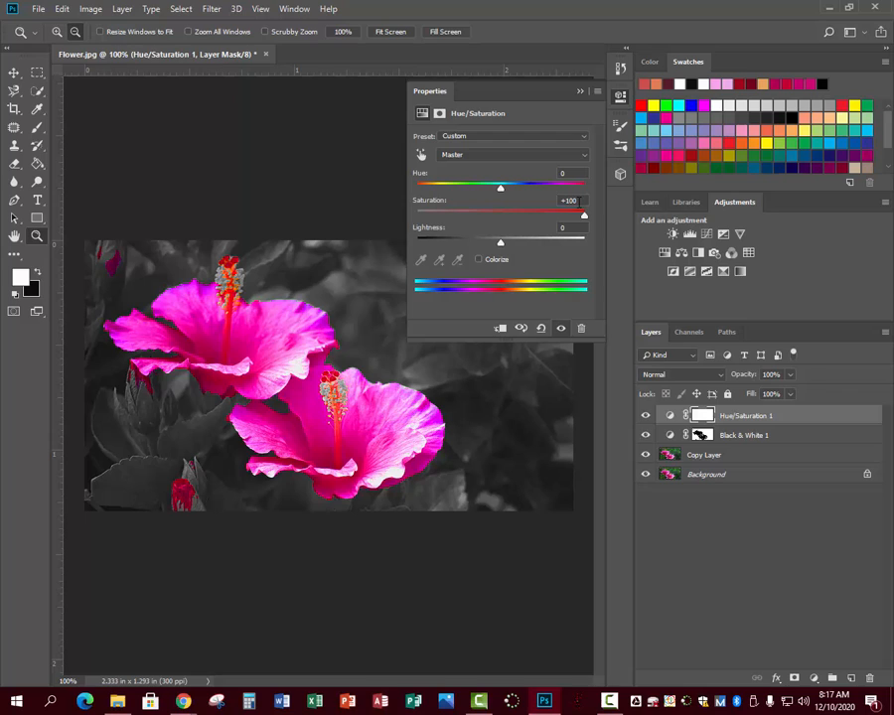
left_click(580, 91)
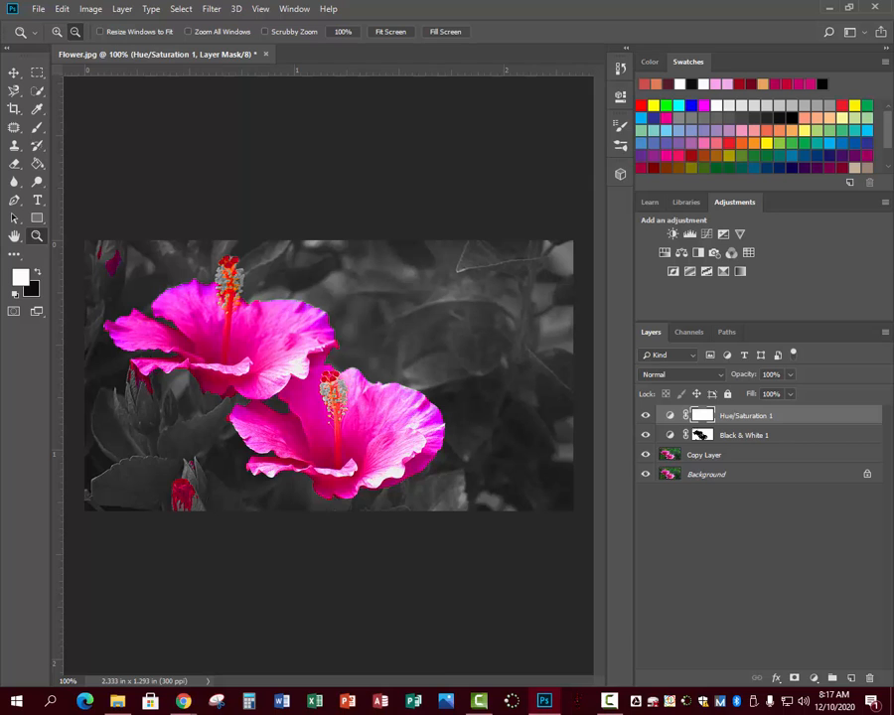
Step: Paint black on the Black & White layer's mask with a soft 10 px brush to restore color to the upper flower's stamens
left_click(206, 396)
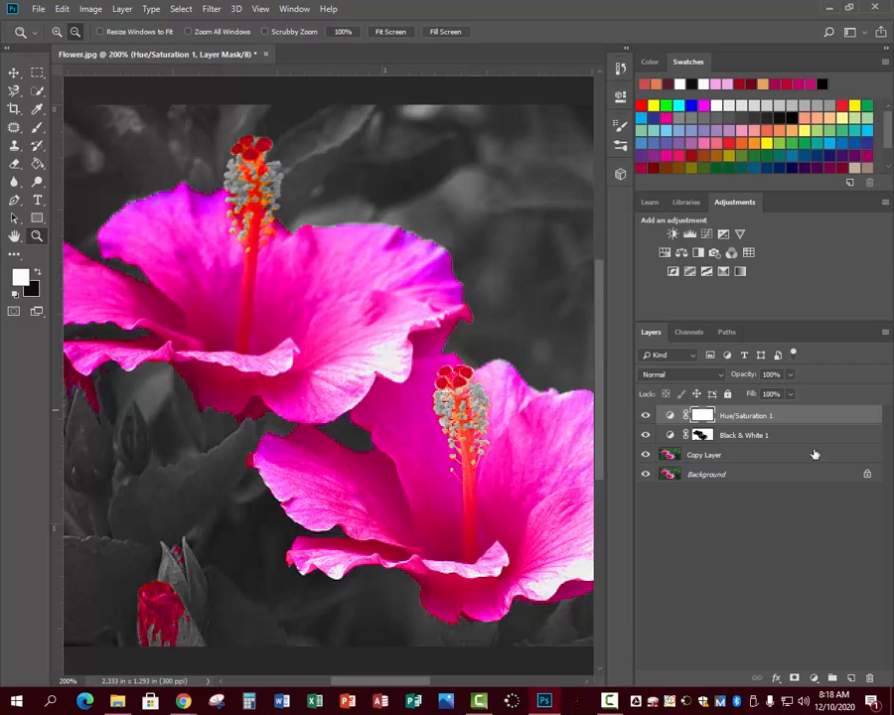
left_click(701, 435)
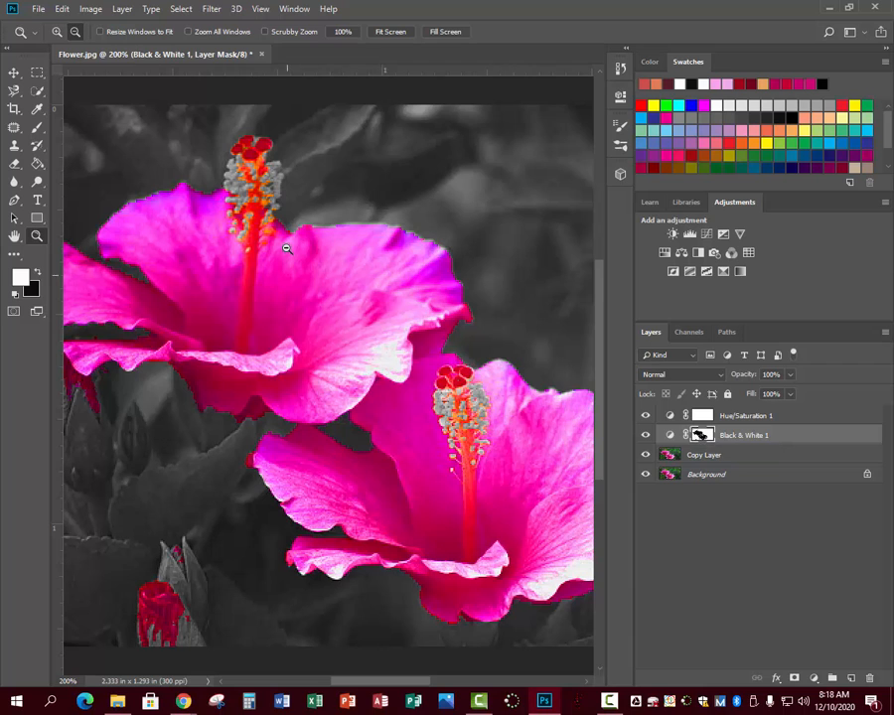
left_click(309, 466)
scroll(124, 473, "up", 5)
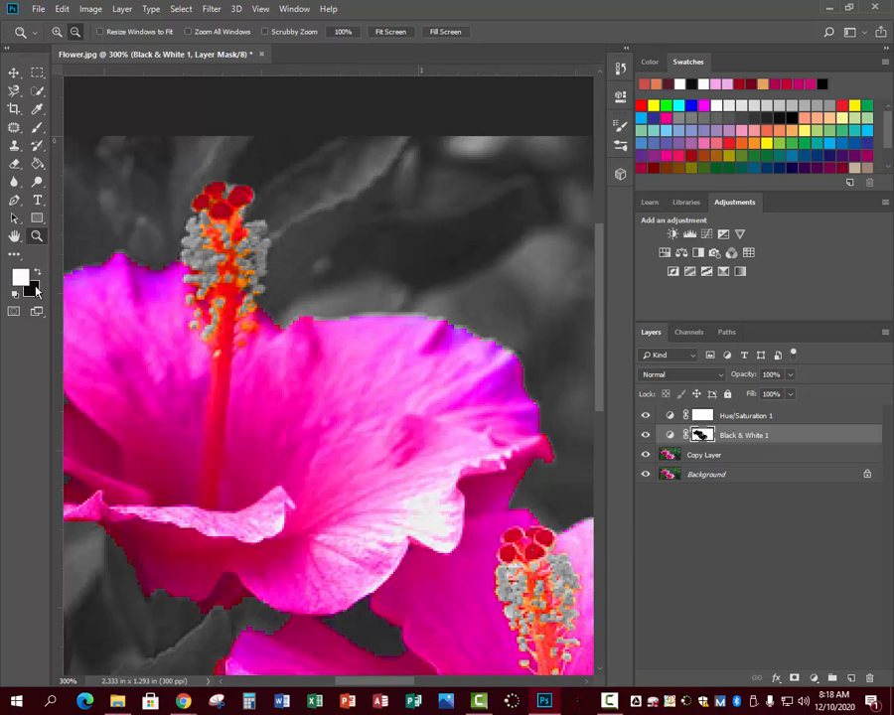
left_click(39, 274)
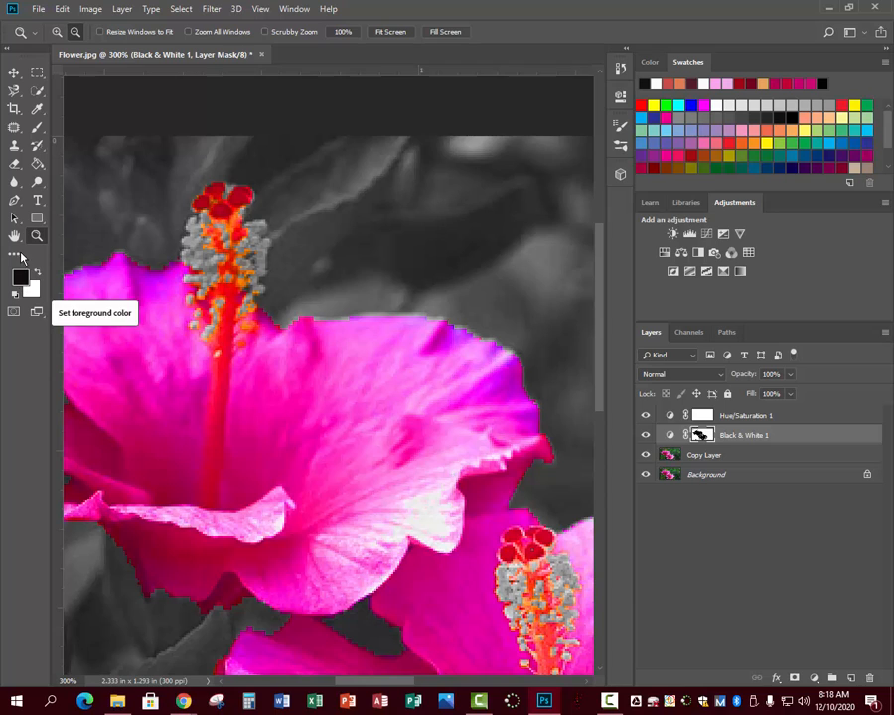
left_click(37, 127)
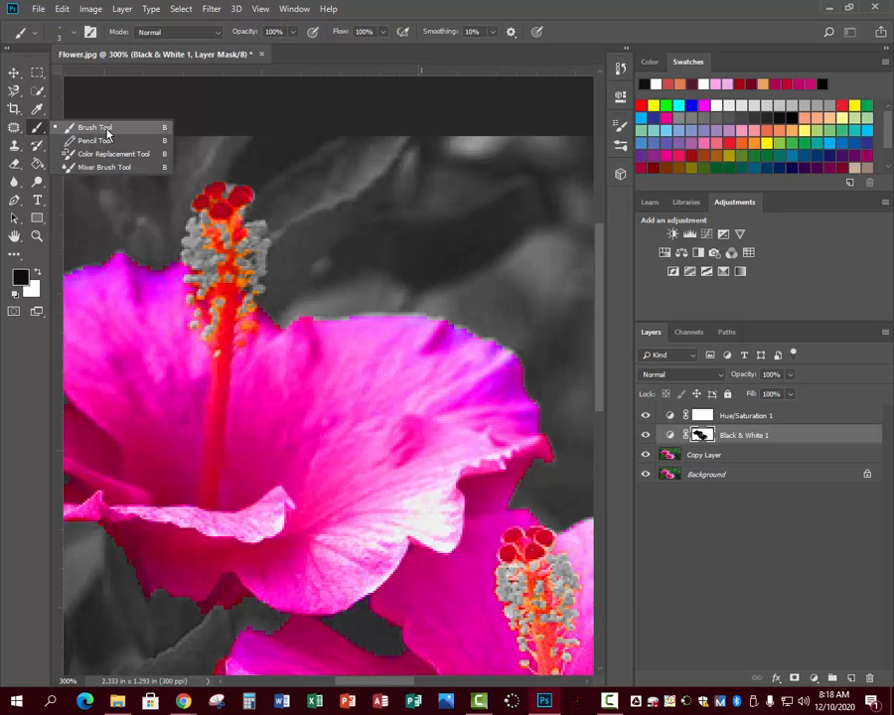
left_click(107, 132)
left_click(73, 37)
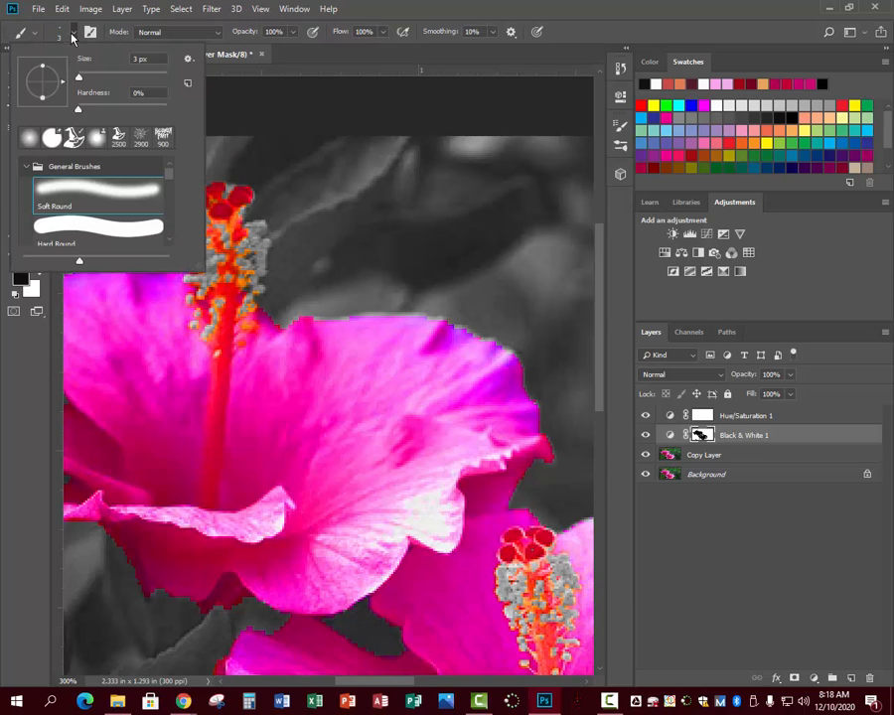
left_click(242, 294)
mouse_move(242, 294)
left_mouse_down()
mouse_move(249, 250)
mouse_move(247, 269)
mouse_move(229, 279)
mouse_move(211, 252)
mouse_move(200, 266)
mouse_move(209, 338)
left_mouse_up()
mouse_move(243, 303)
left_mouse_down()
mouse_move(199, 203)
mouse_move(188, 264)
left_mouse_up()
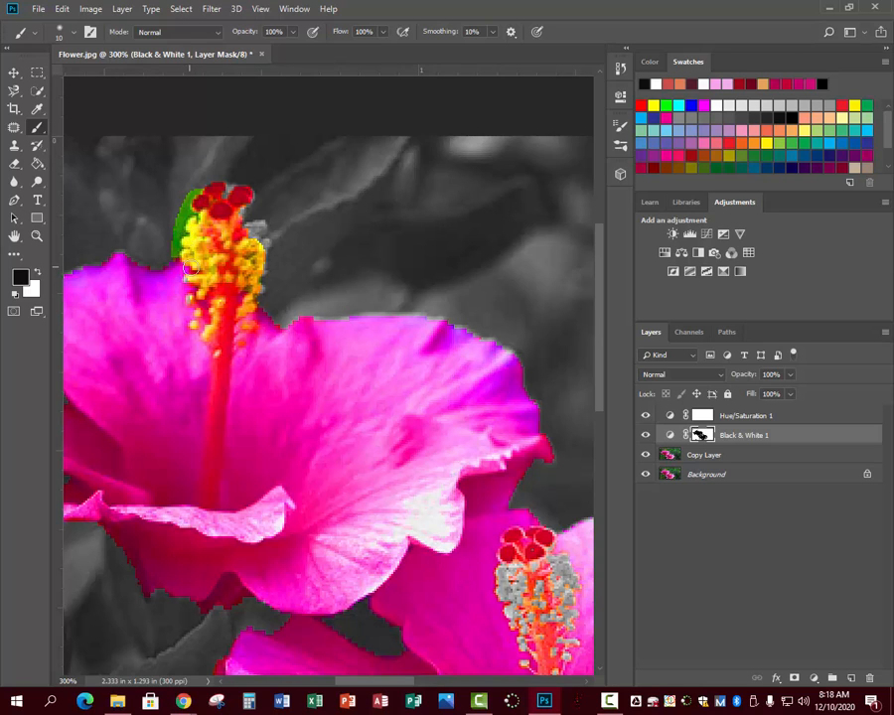
Step: Paint white on the Black & White layer's mask with a soft 4 px brush over the green fringe beside the upper flower's stamens
left_click(43, 245)
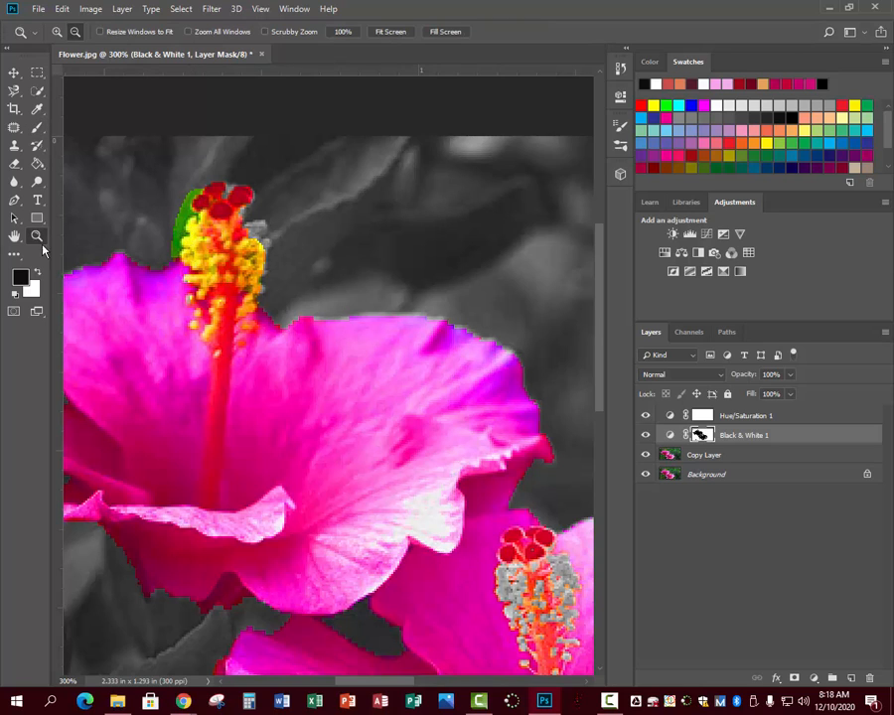
left_click(179, 352, "alt")
left_click(180, 351)
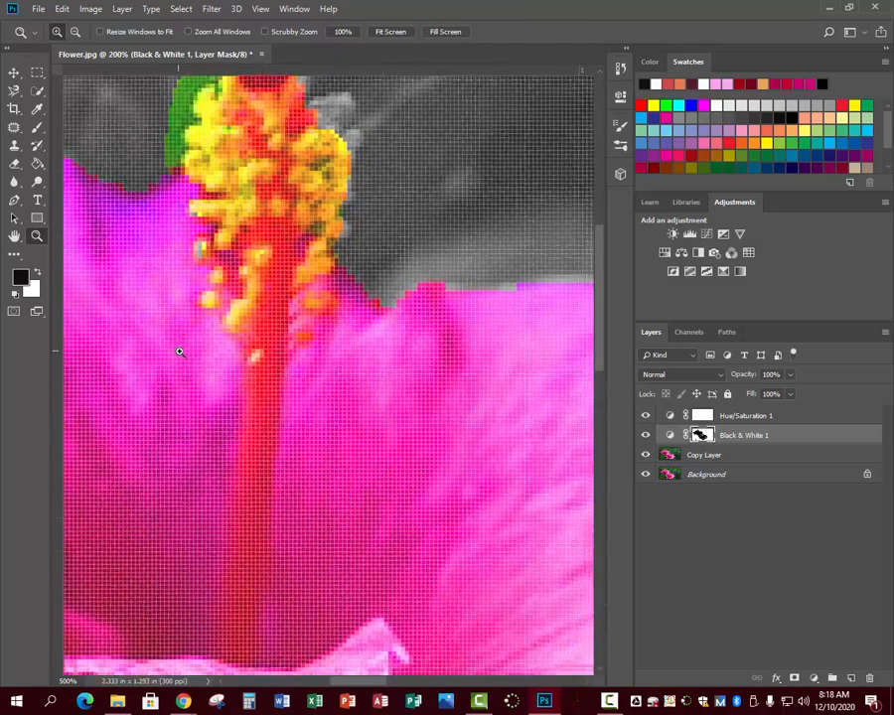
scroll(247, 394, "up", 6)
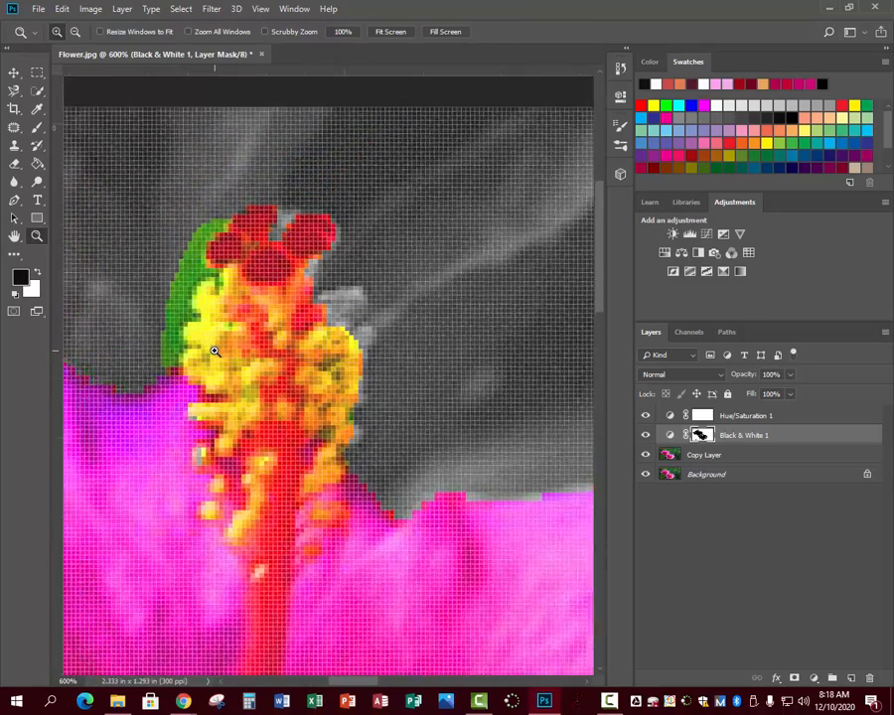
left_click_drag(213, 351, 214, 351)
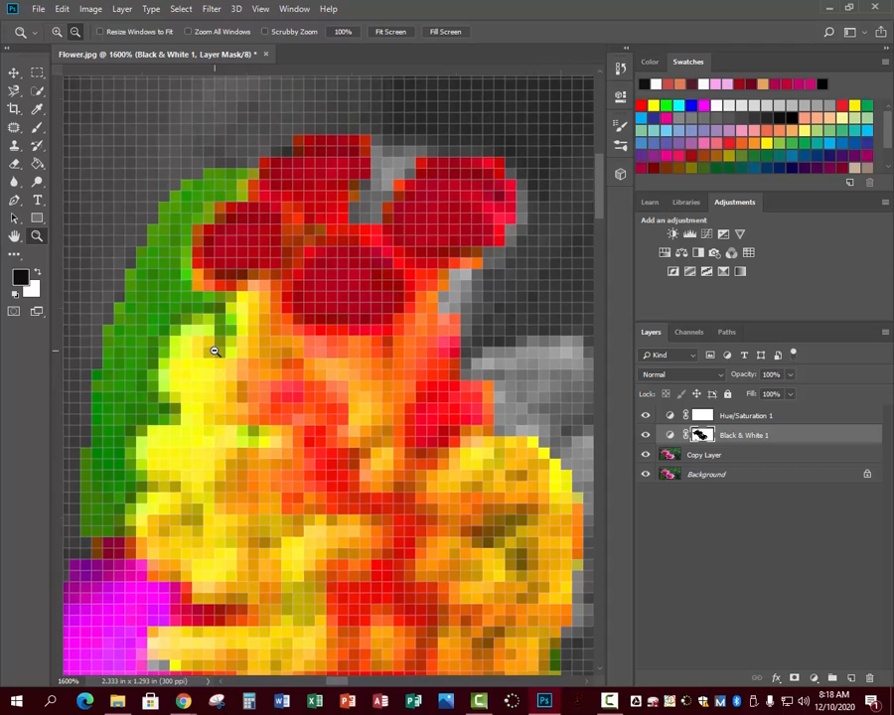
left_click(37, 127)
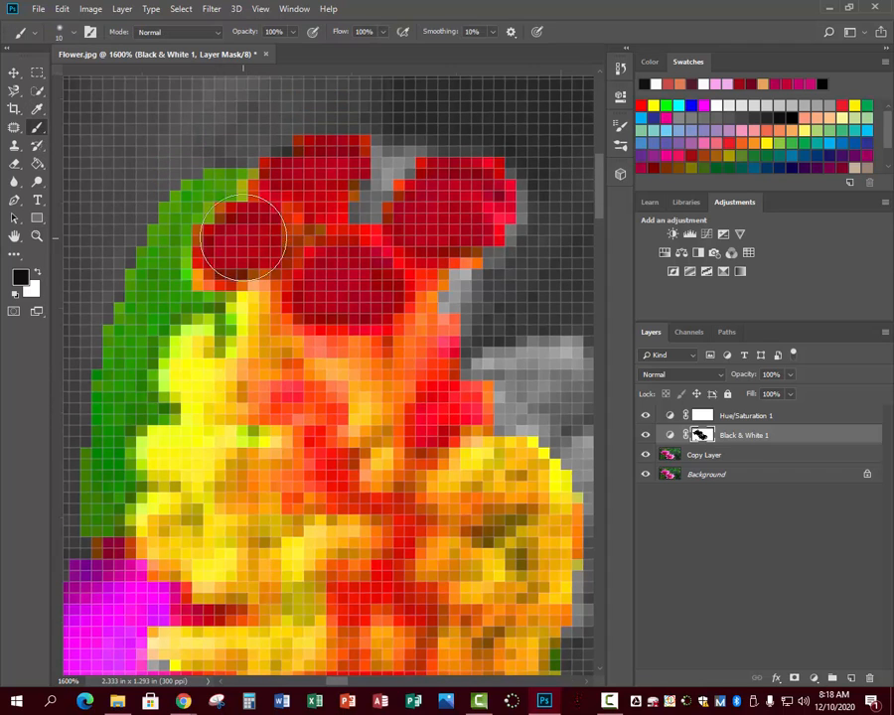
left_click(75, 35)
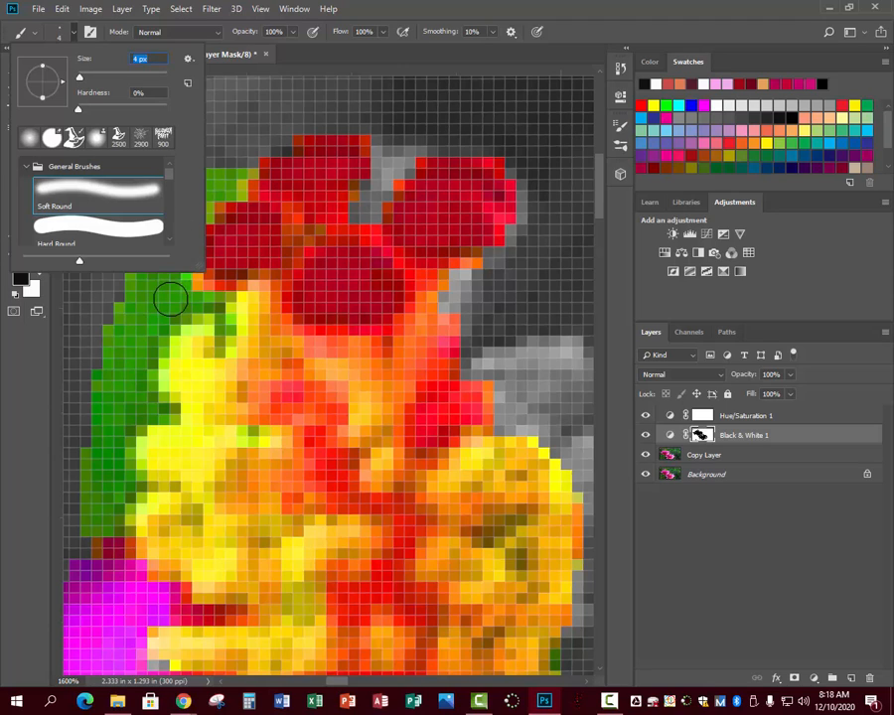
left_click(168, 298)
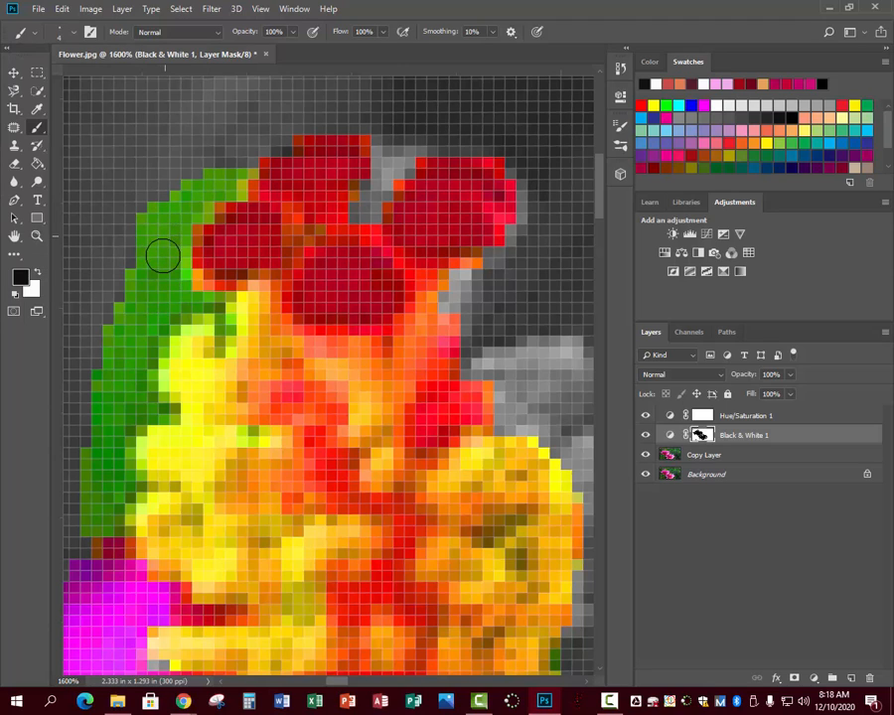
left_click(37, 271)
mouse_move(144, 298)
left_mouse_down()
mouse_move(170, 200)
mouse_move(207, 174)
mouse_move(155, 230)
mouse_move(98, 450)
mouse_move(98, 518)
mouse_move(113, 296)
left_mouse_up()
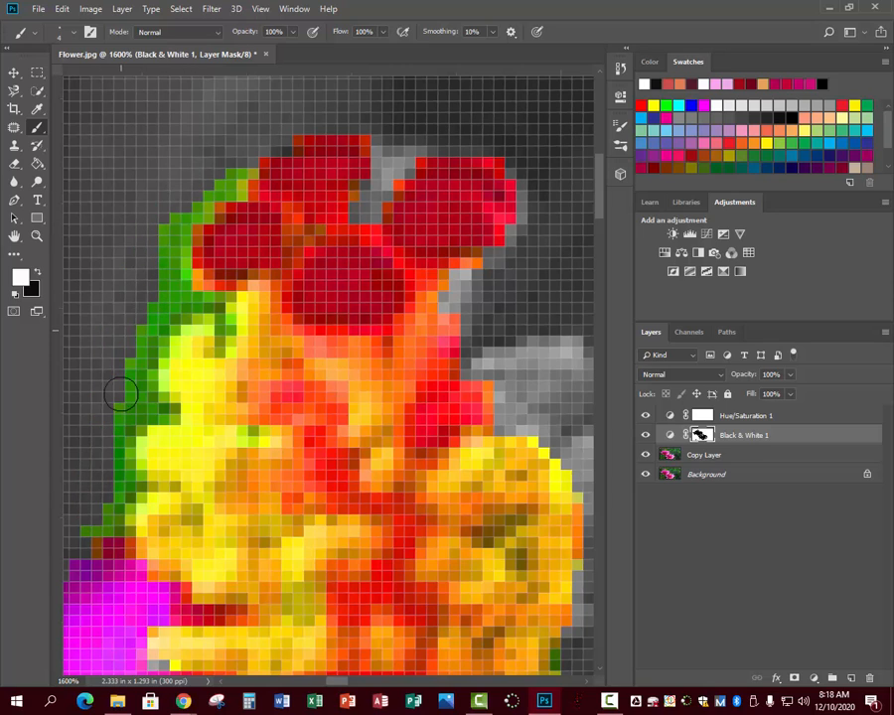
mouse_move(177, 306)
left_mouse_down()
mouse_move(170, 216)
mouse_move(181, 304)
mouse_move(174, 273)
mouse_move(168, 322)
left_mouse_up()
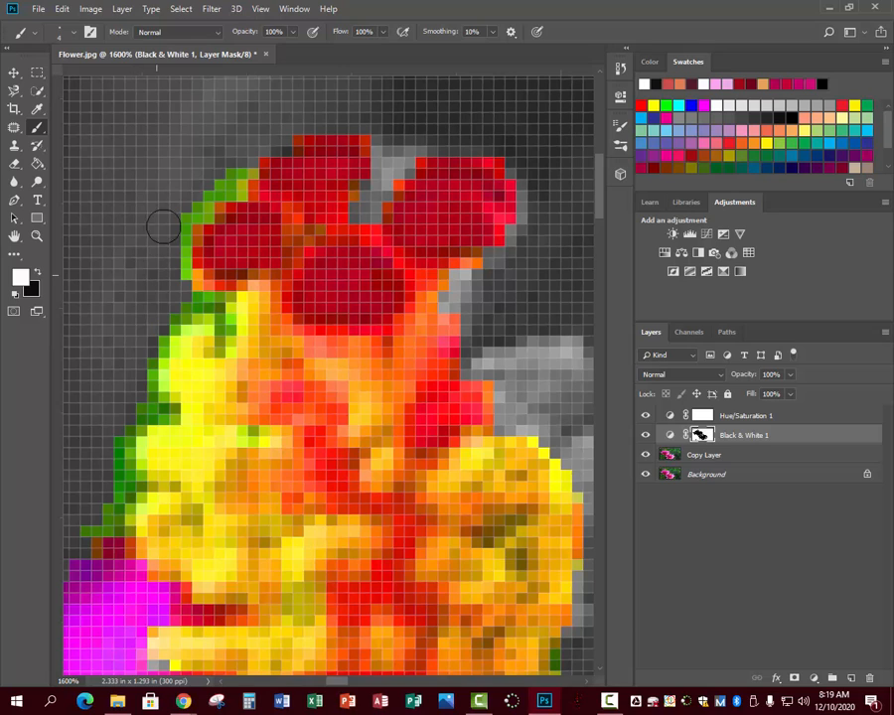
left_click_drag(188, 205, 233, 166)
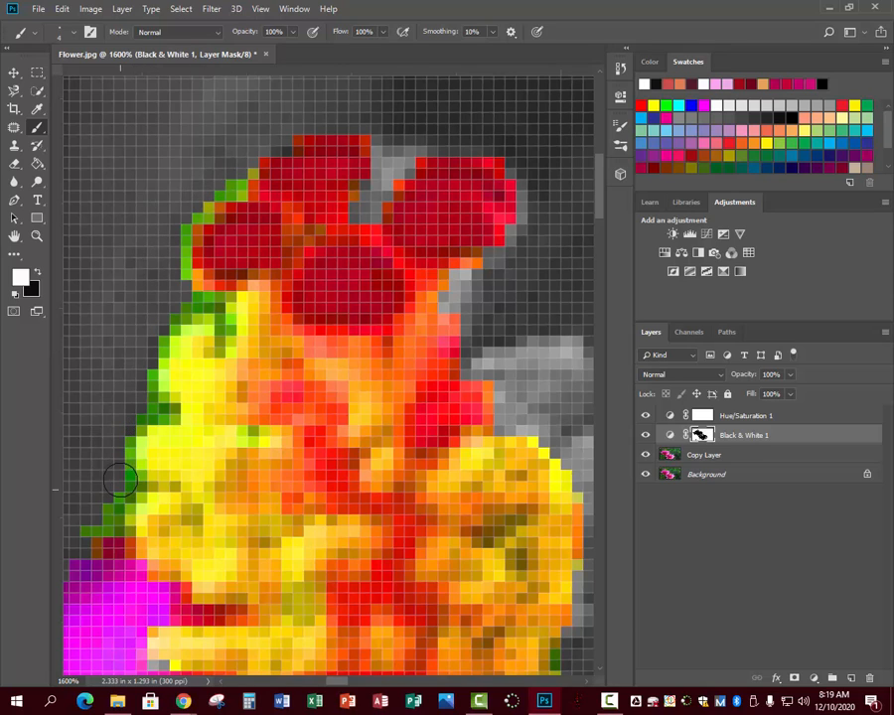
left_click_drag(119, 479, 119, 427)
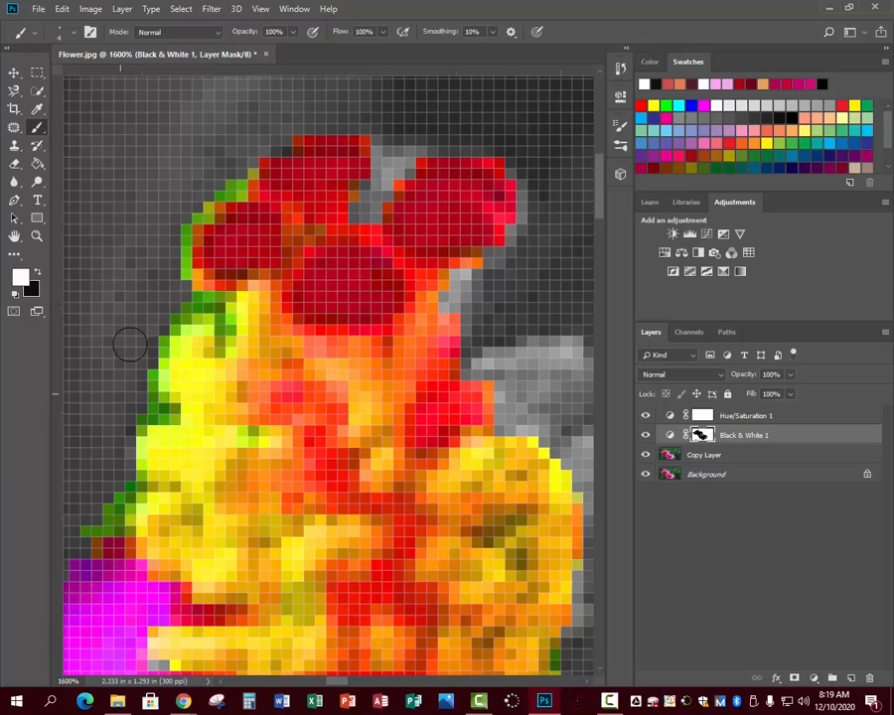
Step: Reduce the brush to 1 px and paint white over the remaining green pixels along the upper stamens' outer edge
left_click(73, 37)
left_click_drag(82, 79, 76, 79)
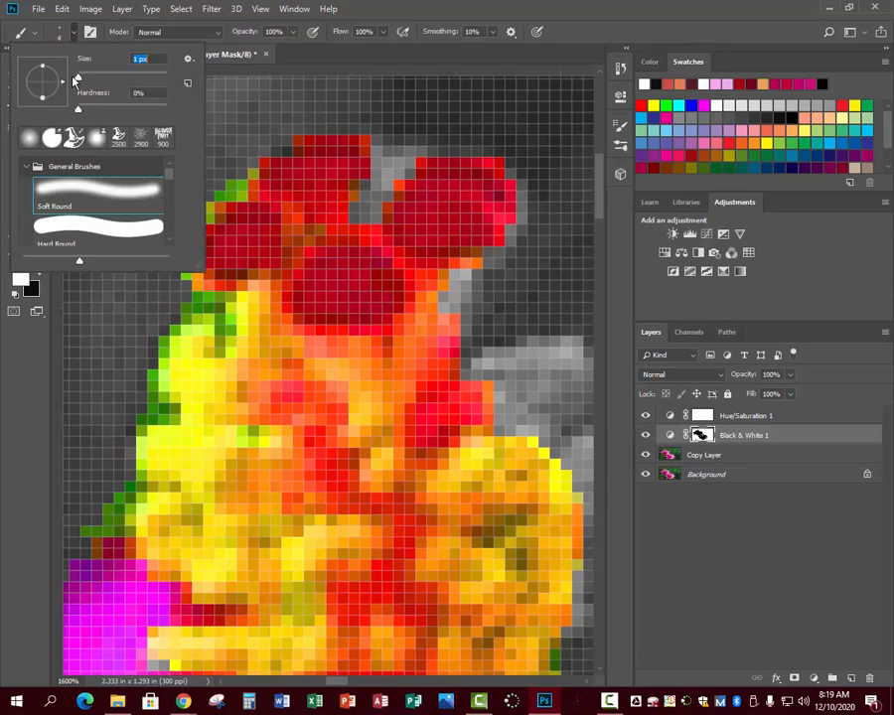
left_click(199, 306)
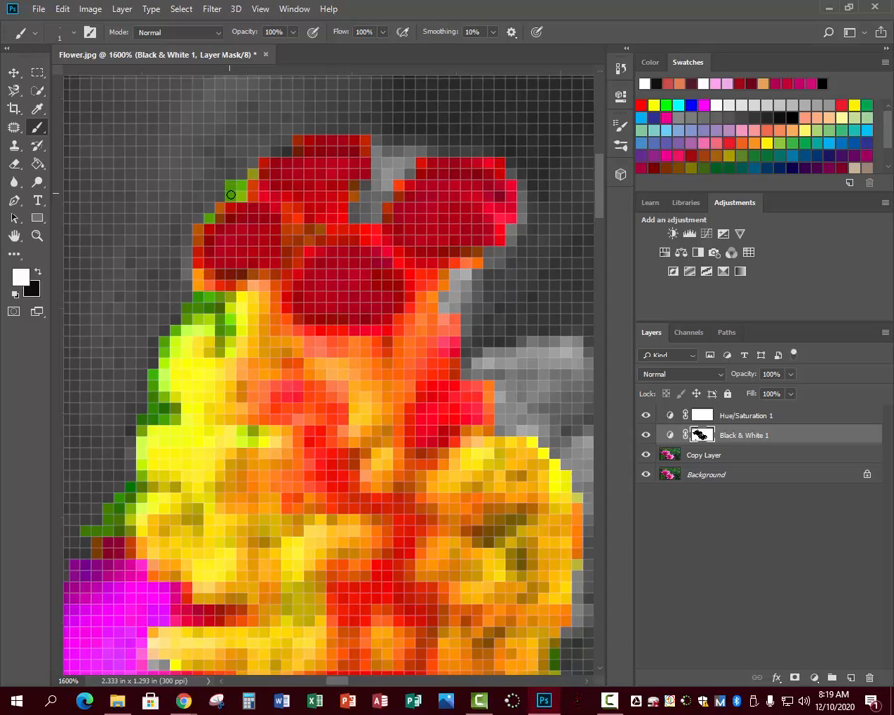
left_click(232, 187)
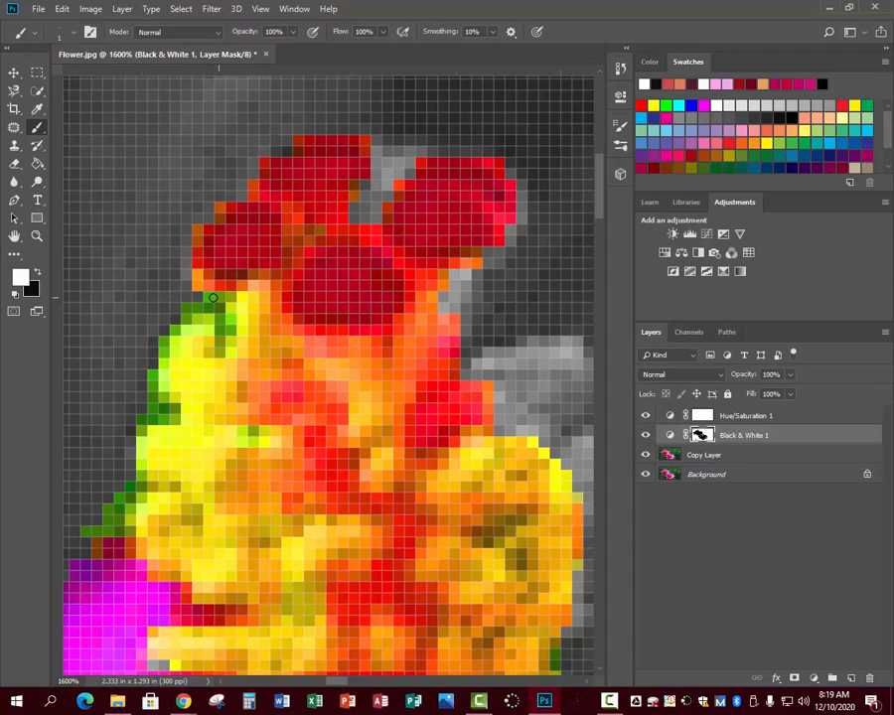
left_click(216, 298)
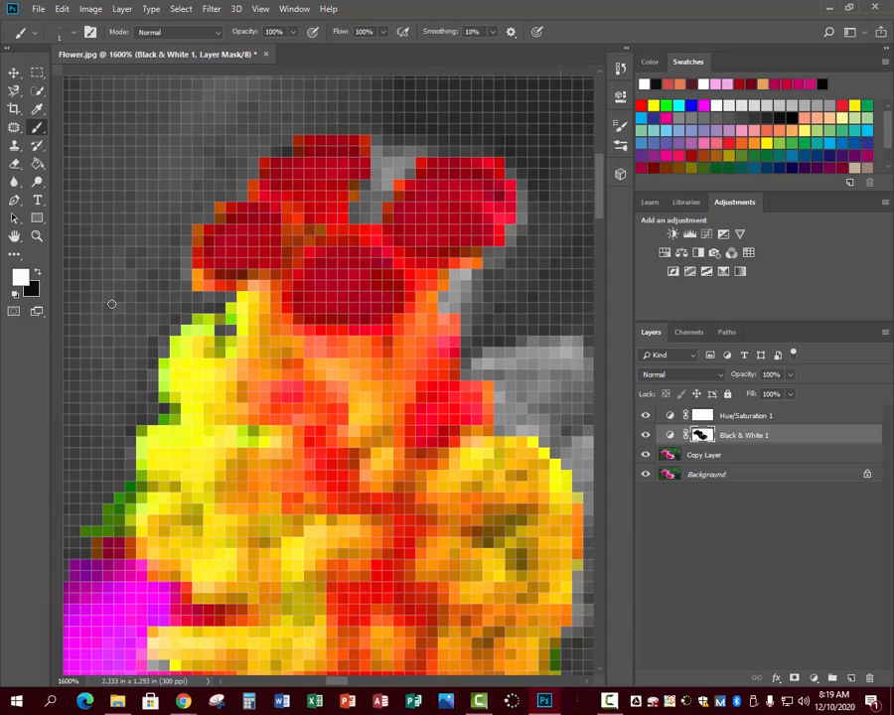
left_click(36, 91)
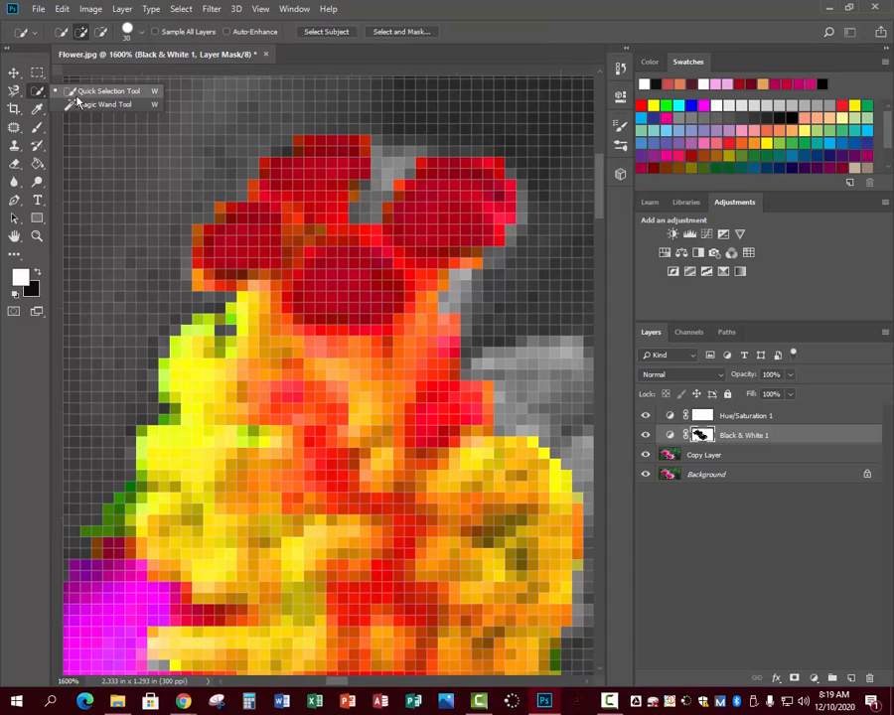
left_click(14, 111)
left_click(14, 91)
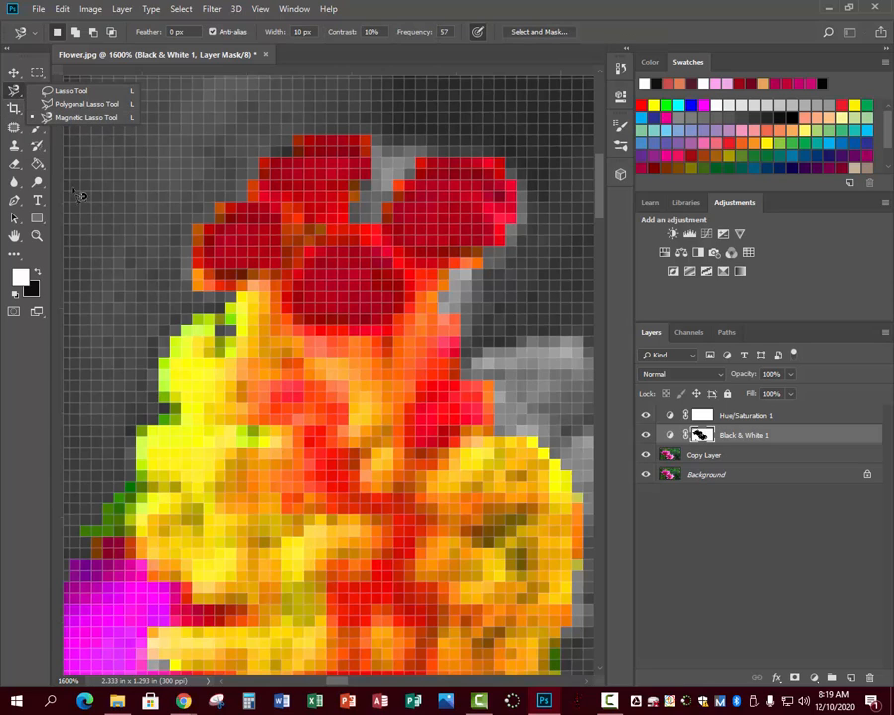
left_click(37, 128)
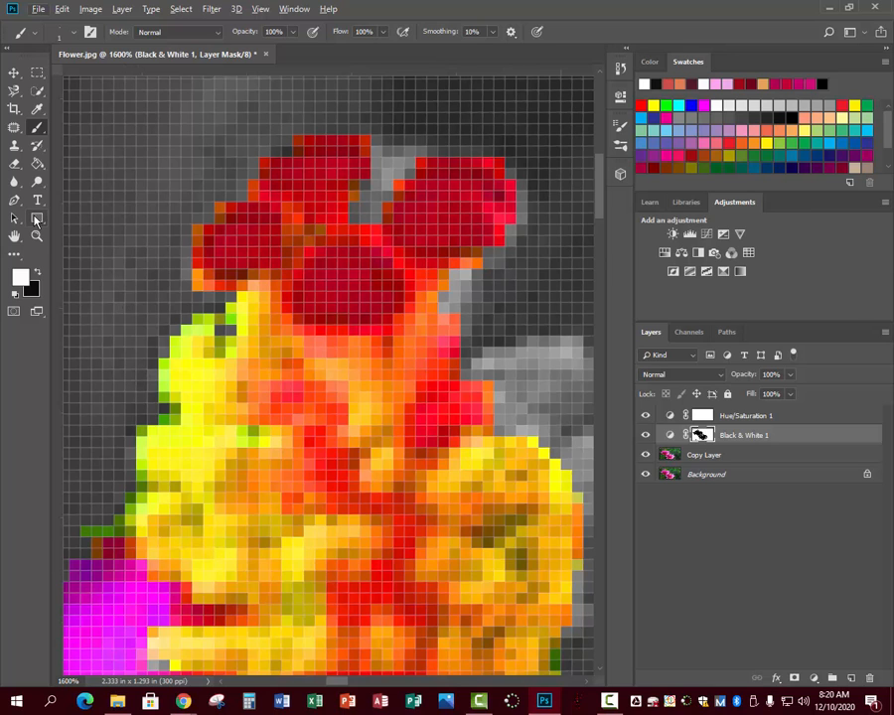
Step: Inspect the cleaned edge of the upper flower's stamens at close range and in the wider image
key("z")
left_click(166, 380)
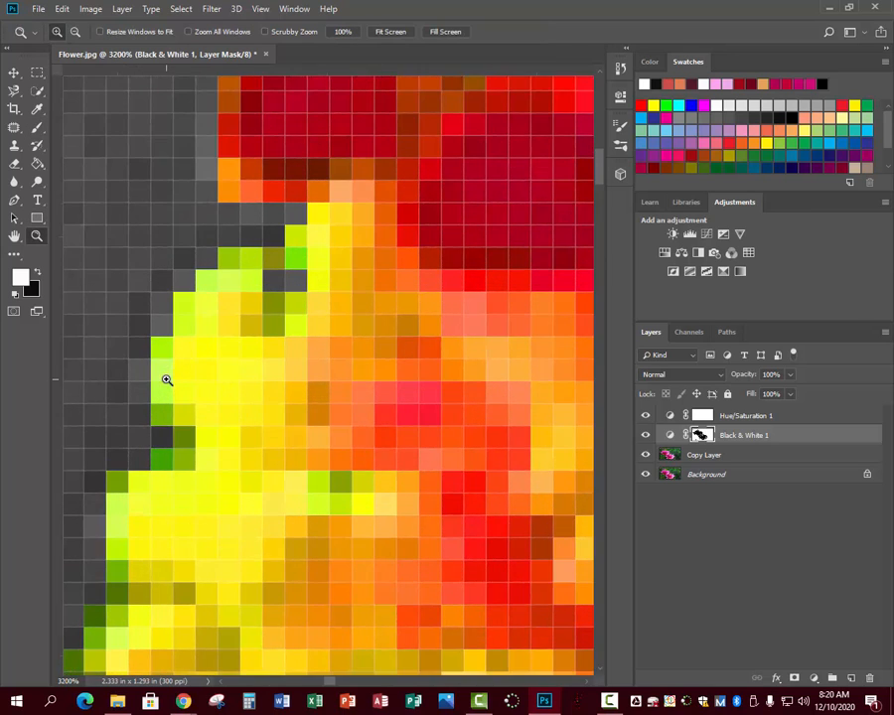
left_click(161, 396)
left_click(161, 395)
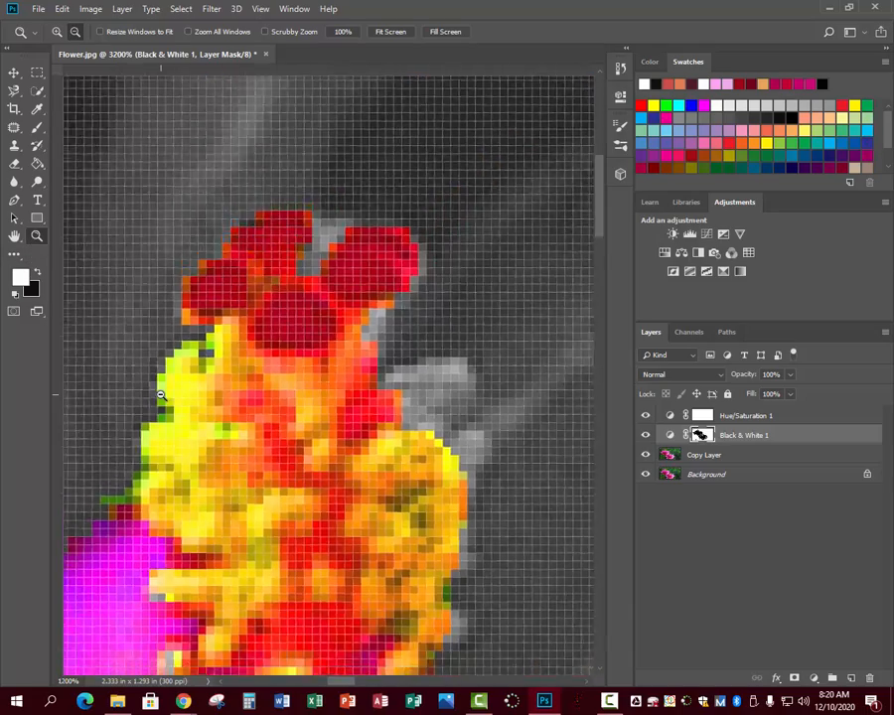
left_click(161, 395)
left_click(161, 396)
left_click(161, 396)
left_click(161, 395)
left_click(161, 395)
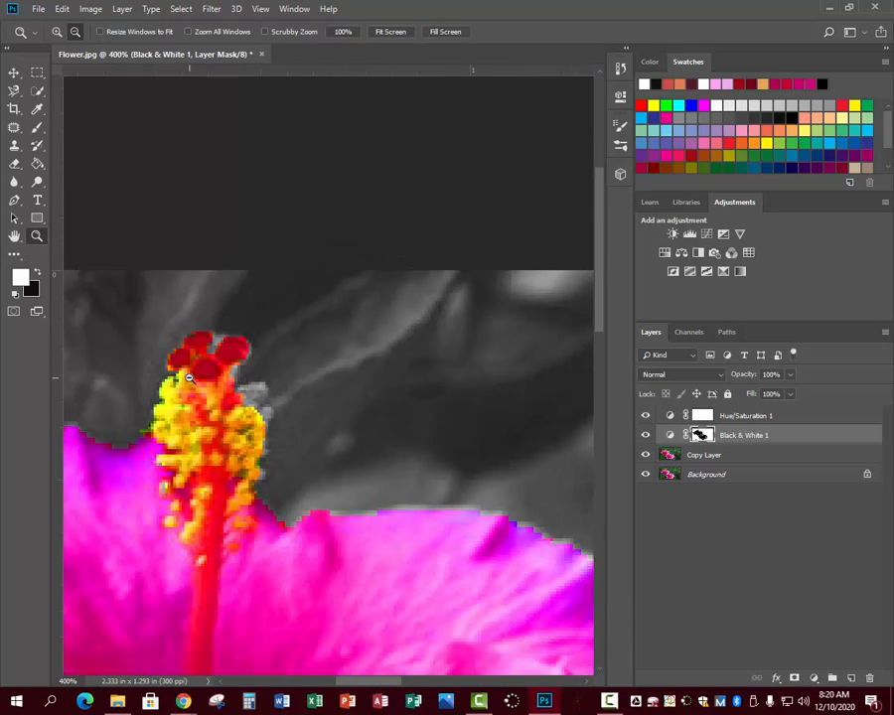
left_click(189, 378)
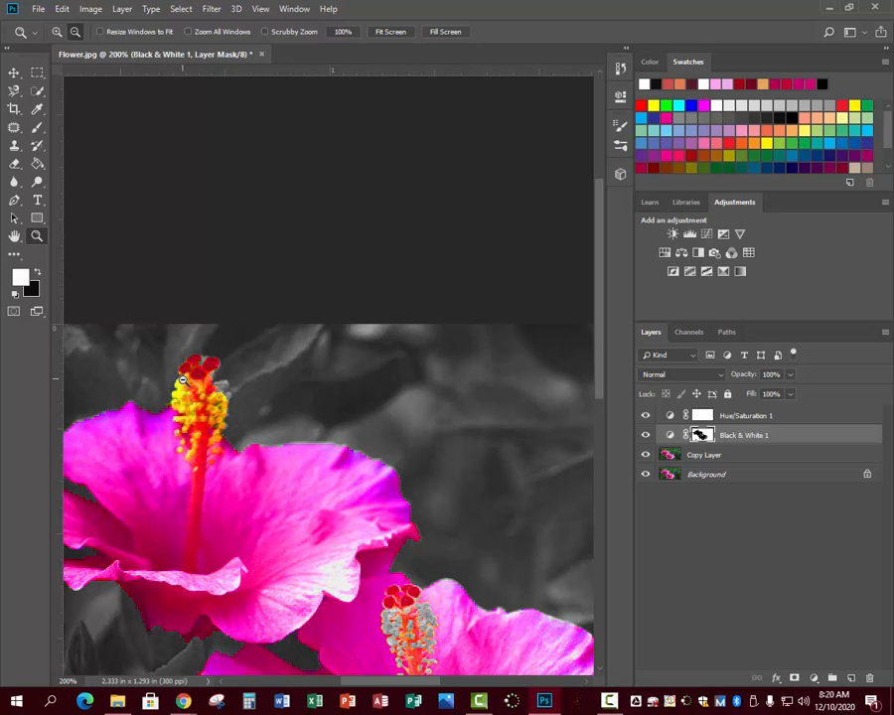
scroll(211, 424, "down", 2)
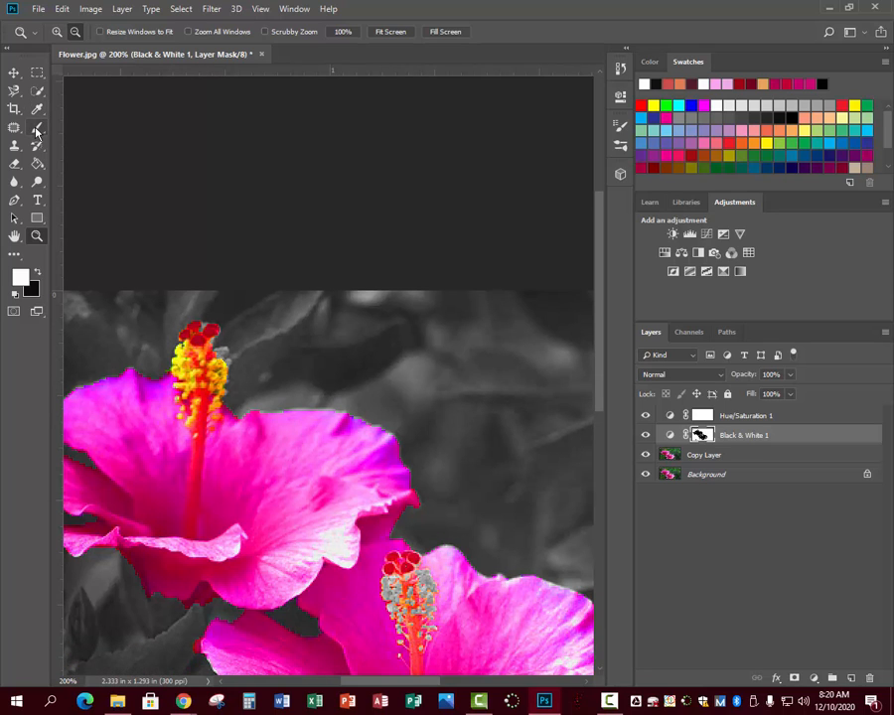
Step: Enlarge the soft round brush to 23 px
left_click_drag(37, 127, 85, 130)
left_click(88, 132)
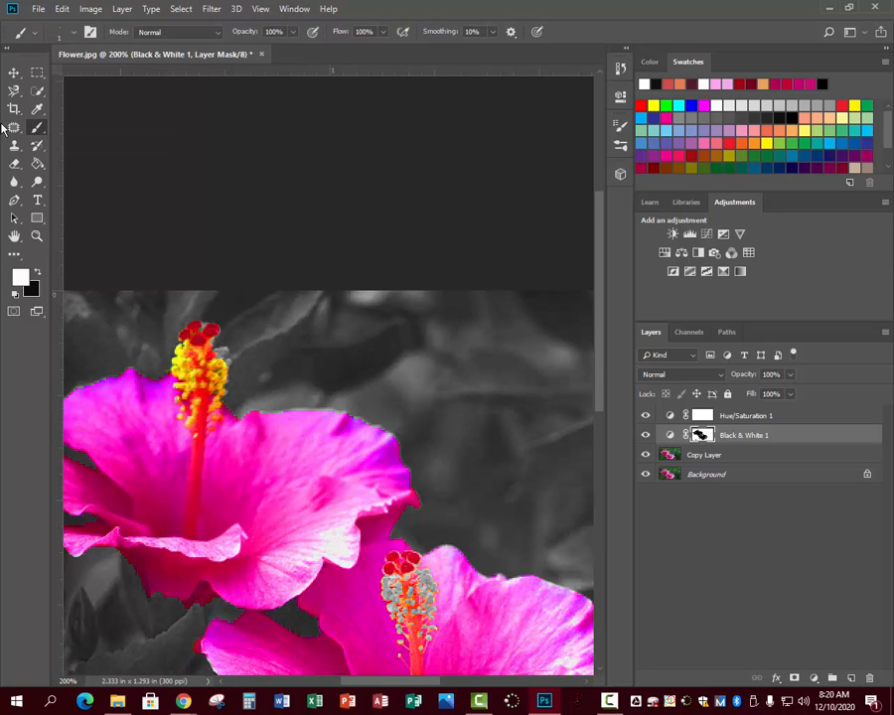
right_click(38, 130)
left_click(87, 130)
left_click(72, 36)
left_click_drag(78, 80, 87, 78)
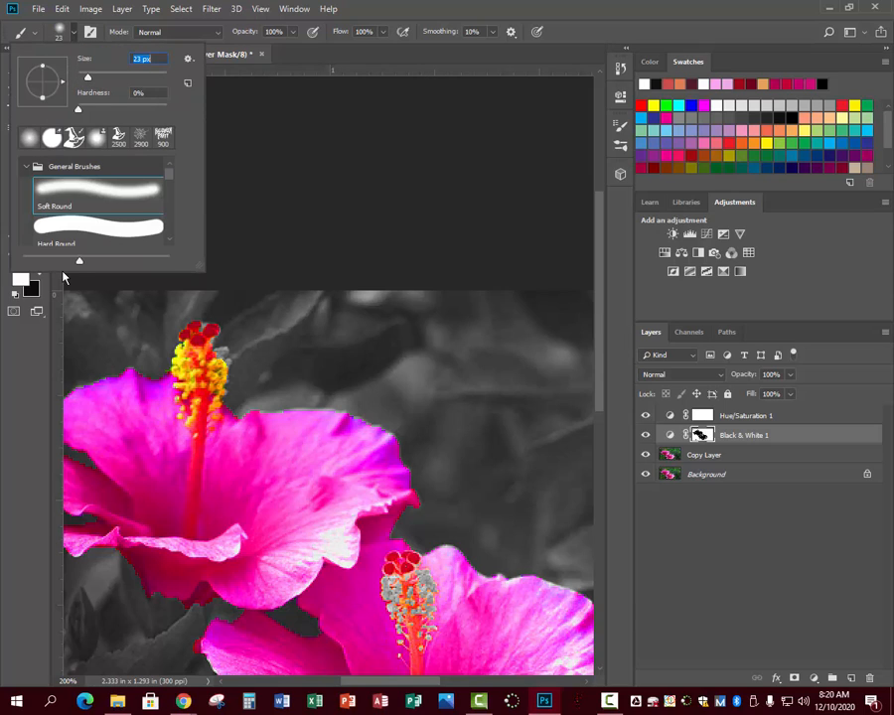
left_click(26, 301)
Step: Switch the brush color to black and paint the mask over the lower flower's stamens to restore their color
left_click(37, 236)
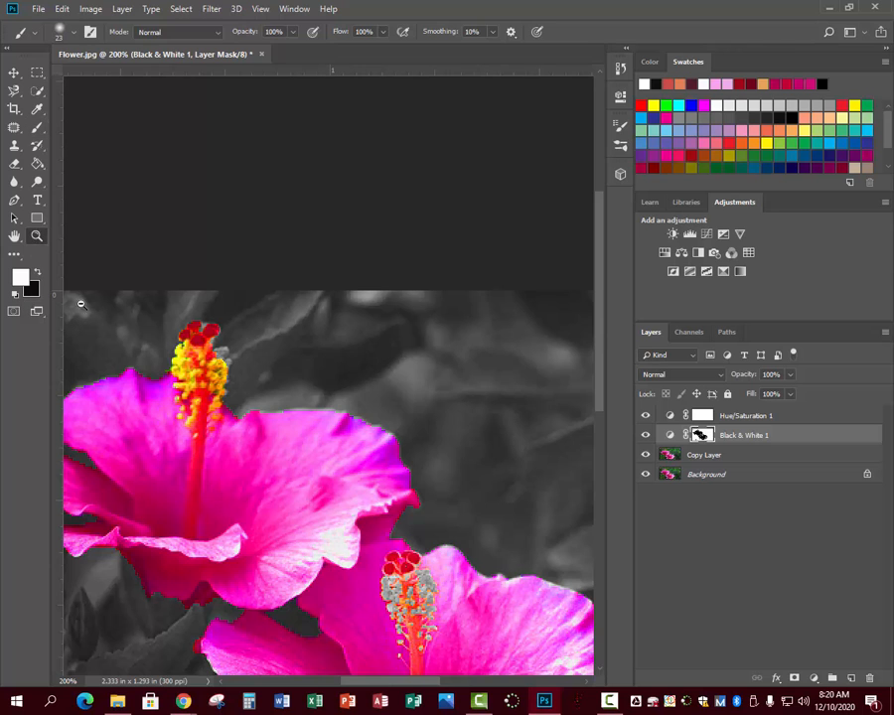
left_click(139, 344)
left_click(287, 470)
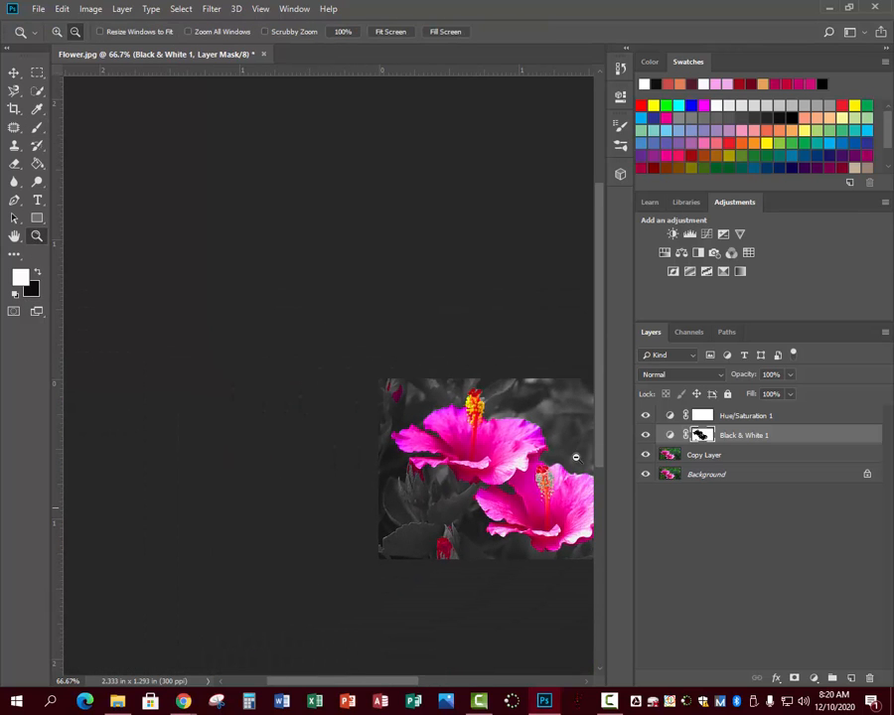
left_click(440, 510, "alt")
left_click(440, 509, "alt")
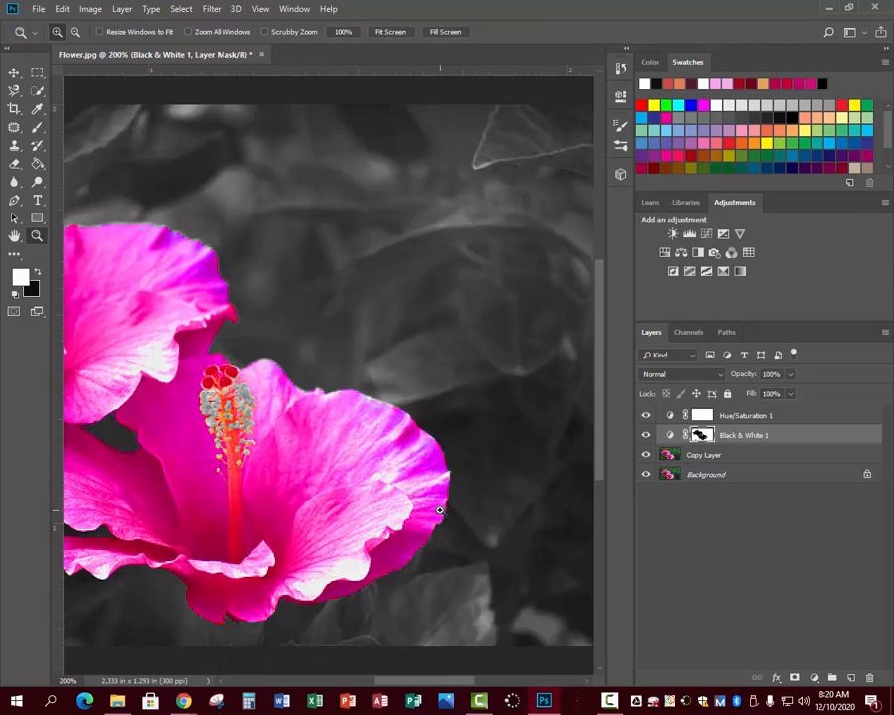
left_click(36, 127)
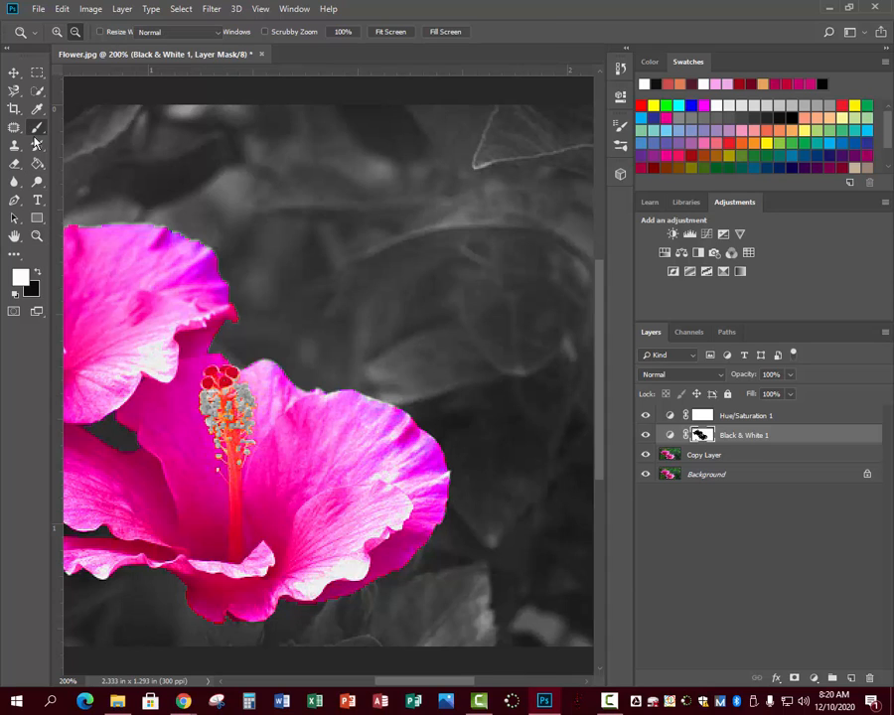
mouse_move(194, 455)
left_mouse_down()
mouse_move(184, 420)
mouse_move(180, 437)
mouse_move(171, 432)
mouse_move(164, 447)
mouse_move(188, 439)
mouse_move(194, 415)
mouse_move(230, 473)
mouse_move(247, 424)
mouse_move(245, 396)
mouse_move(203, 394)
mouse_move(237, 393)
left_mouse_up()
left_click(38, 274)
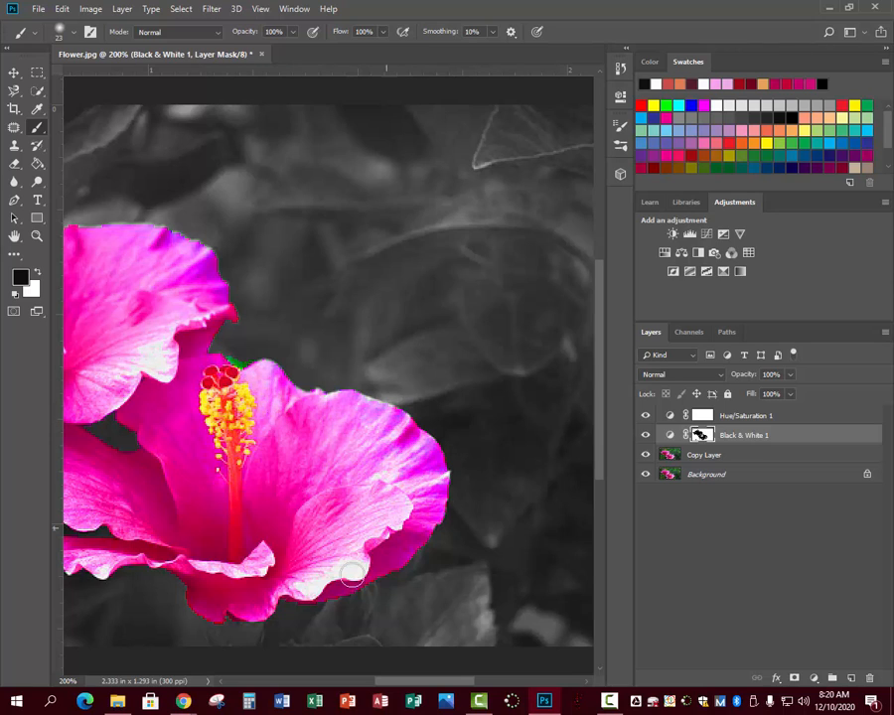
Step: Paint black on the mask over the lower flower's pale front petal edge and around the gaps between its petals
left_click_drag(353, 574, 309, 582)
left_click_drag(113, 534, 141, 539)
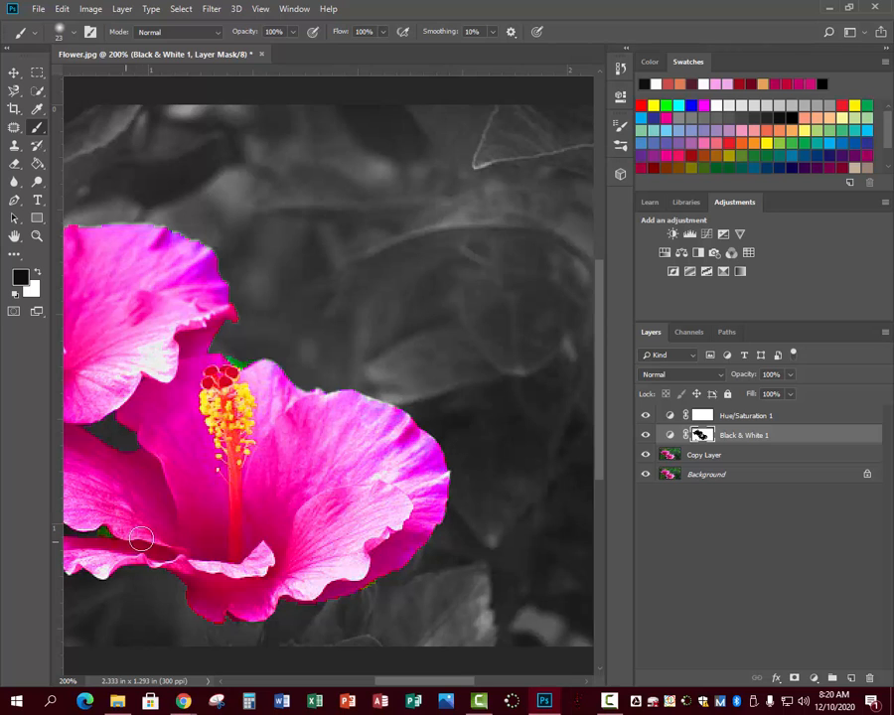
scroll(132, 416, "down", 2)
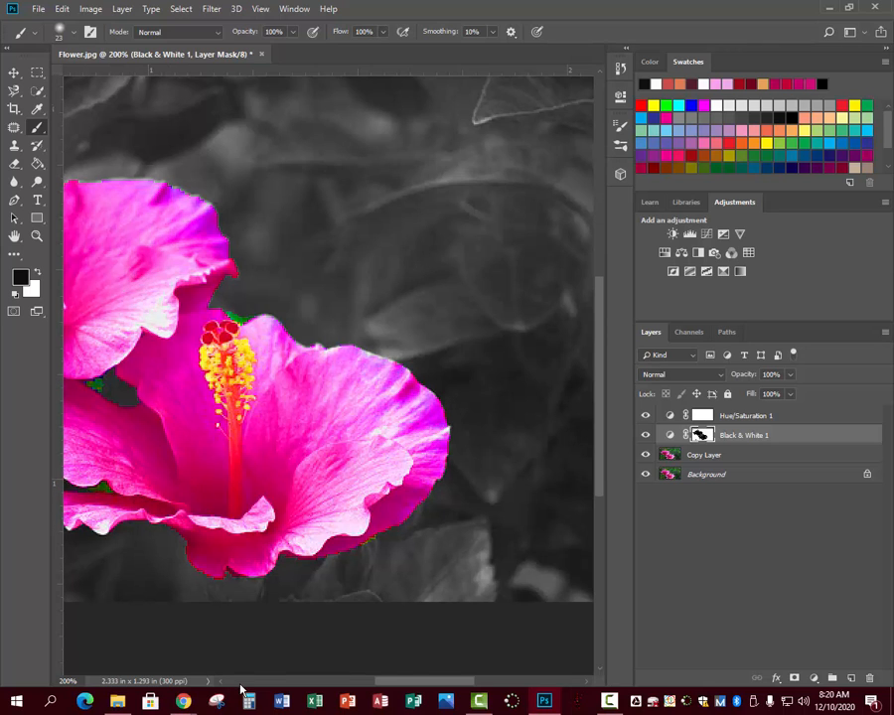
Step: Step back through the recent brush strokes and repaint black over the lower flower's stamens and the gray patch beside them
left_click_drag(412, 686, 360, 682)
left_click(62, 9)
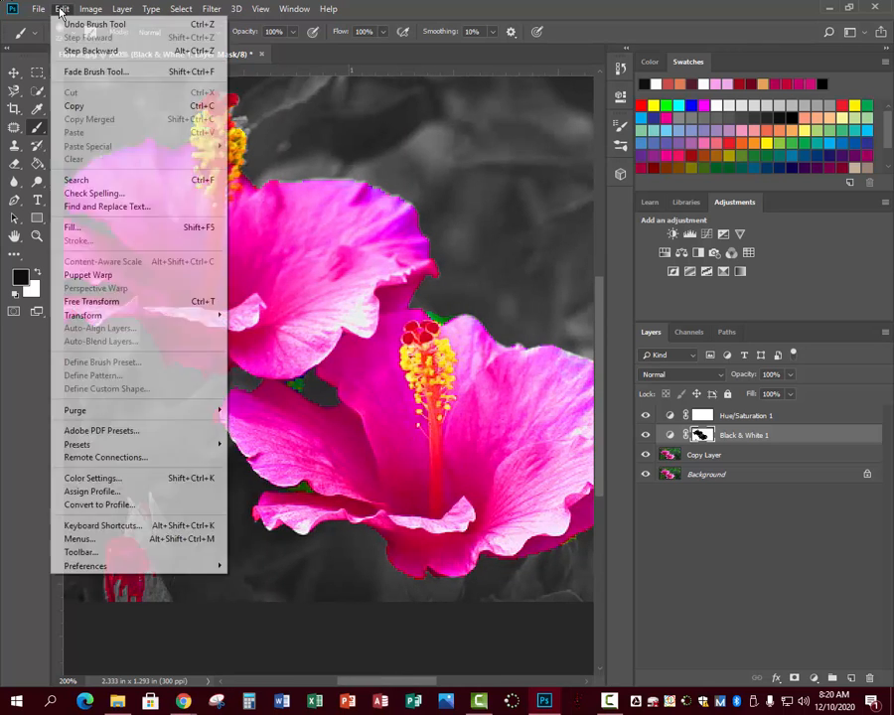
left_click(78, 48)
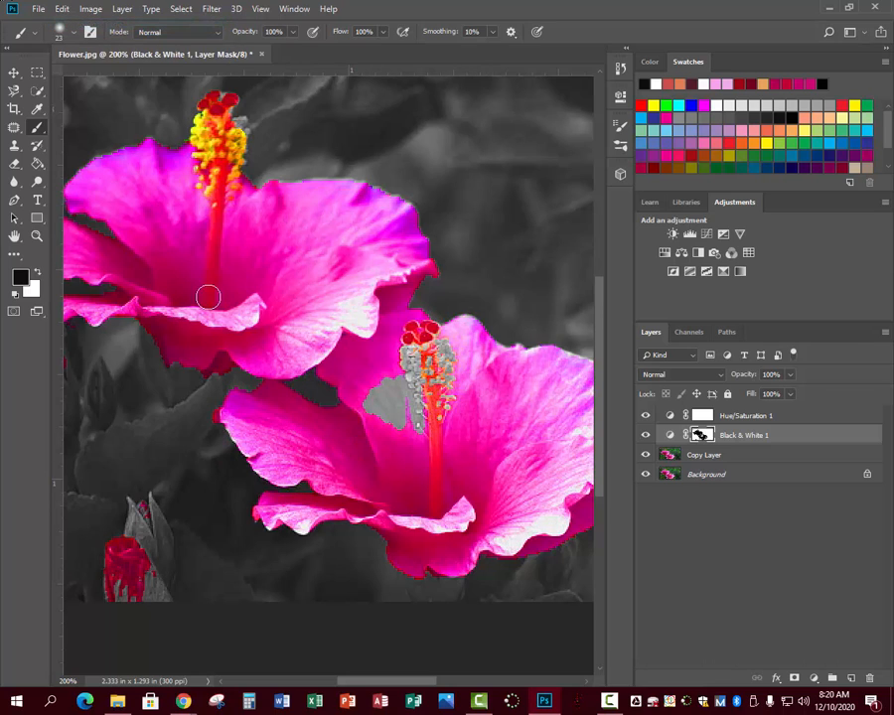
mouse_move(388, 408)
left_mouse_down()
mouse_move(408, 443)
mouse_move(373, 407)
mouse_move(442, 428)
mouse_move(434, 388)
mouse_move(412, 354)
mouse_move(444, 354)
left_mouse_up()
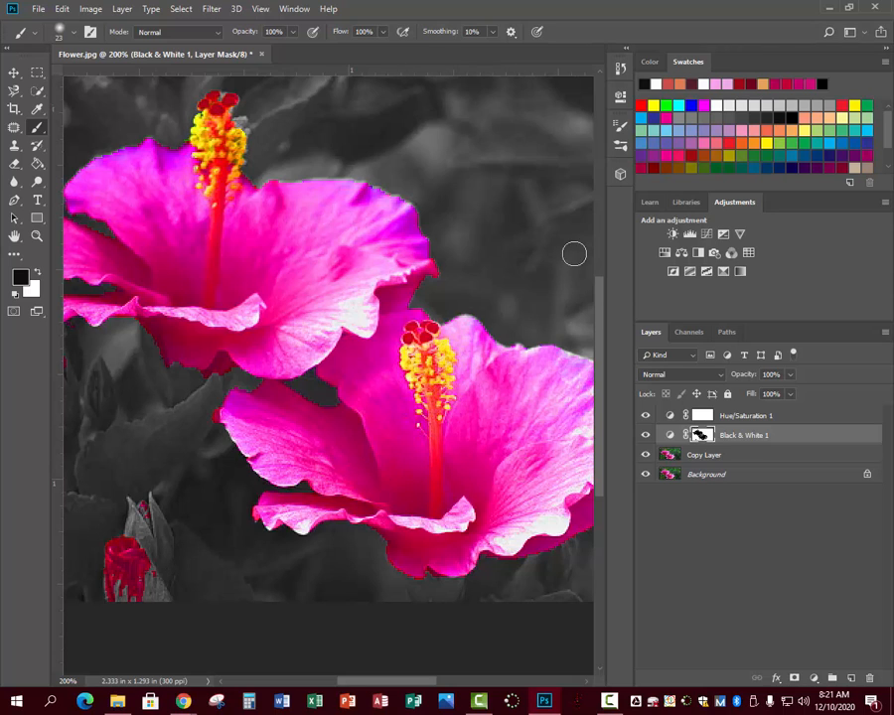
Step: Shrink the soft round brush to 7 px and paint black on the mask over the red bud and the green bud behind it
left_click_drag(602, 325, 605, 360)
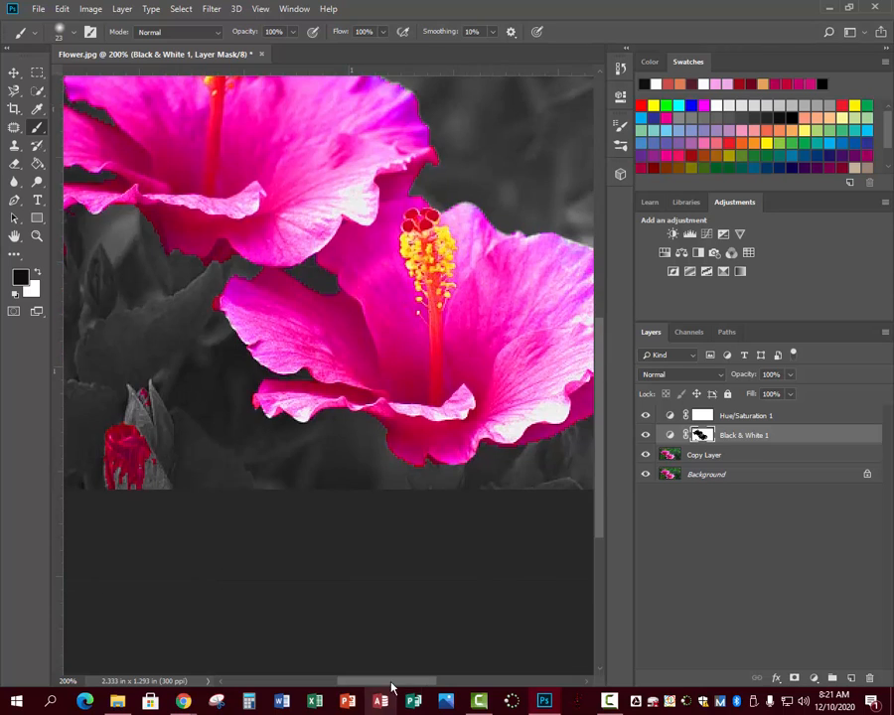
left_click_drag(390, 683, 338, 683)
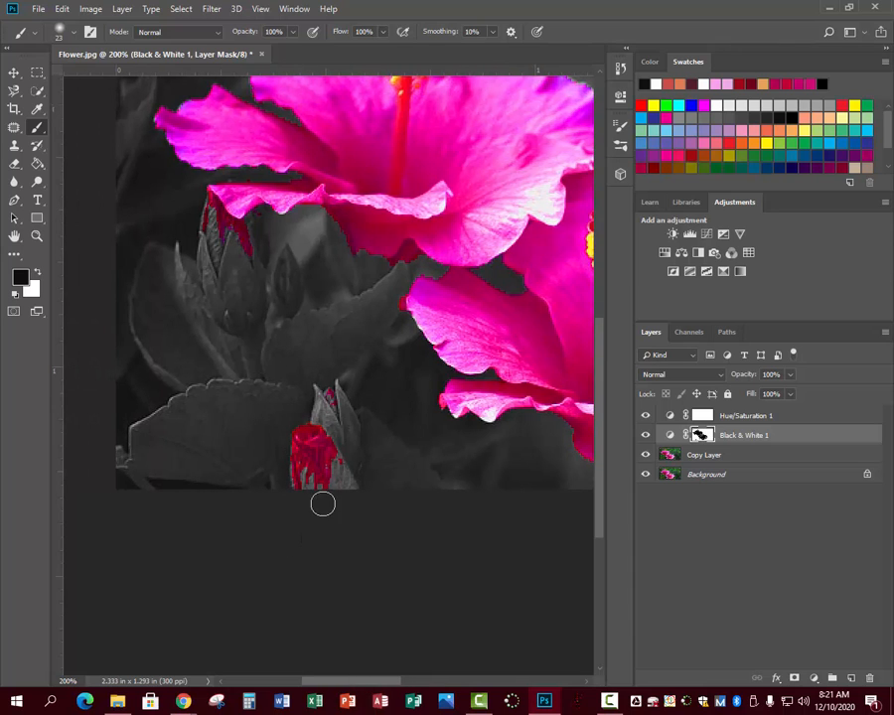
left_click_drag(602, 453, 606, 467)
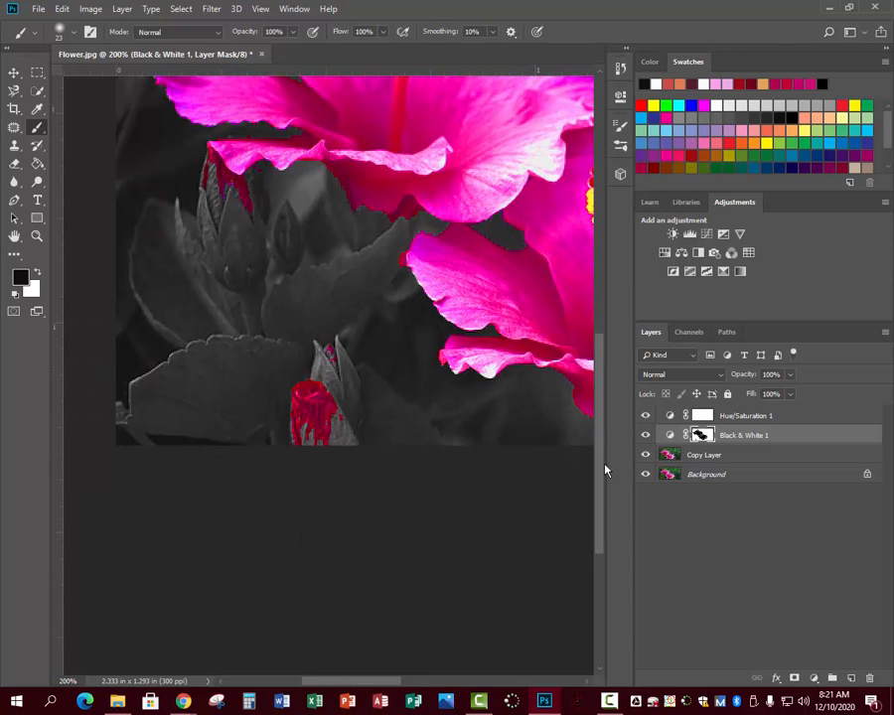
key("z")
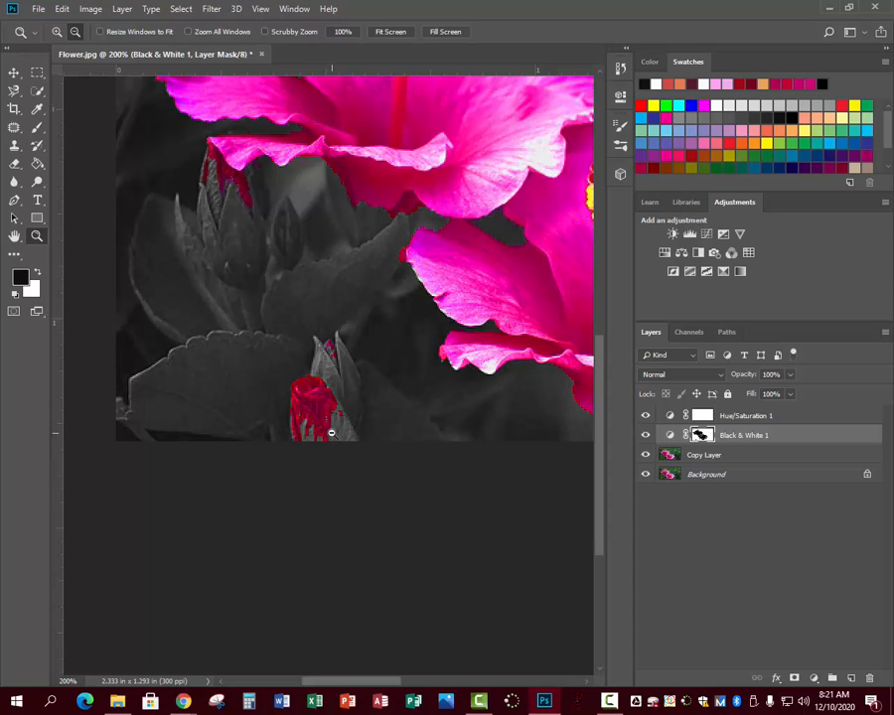
left_click_drag(332, 434, 328, 438)
left_click(323, 429)
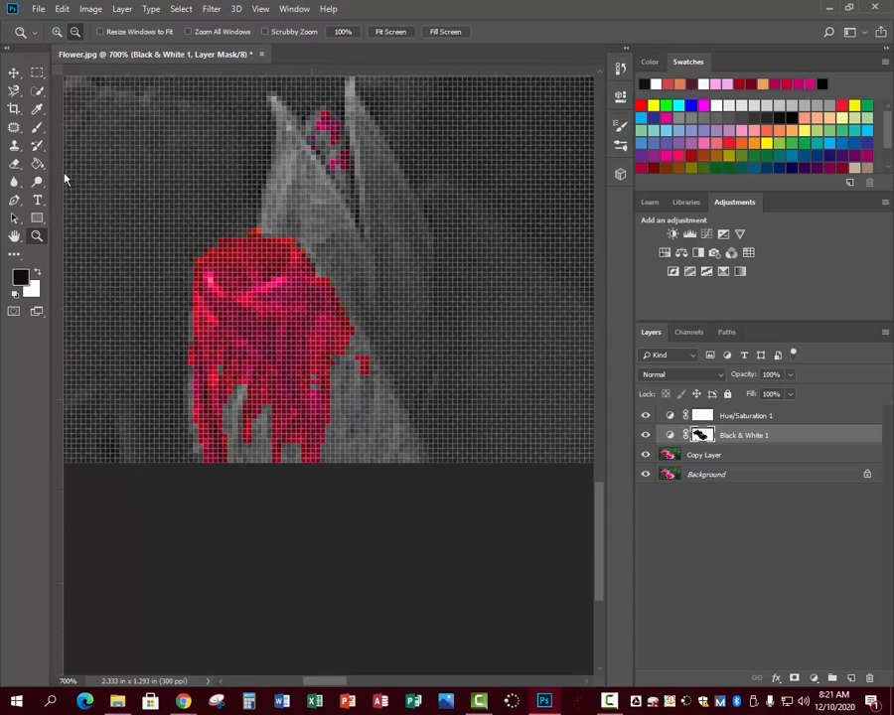
left_click(38, 128)
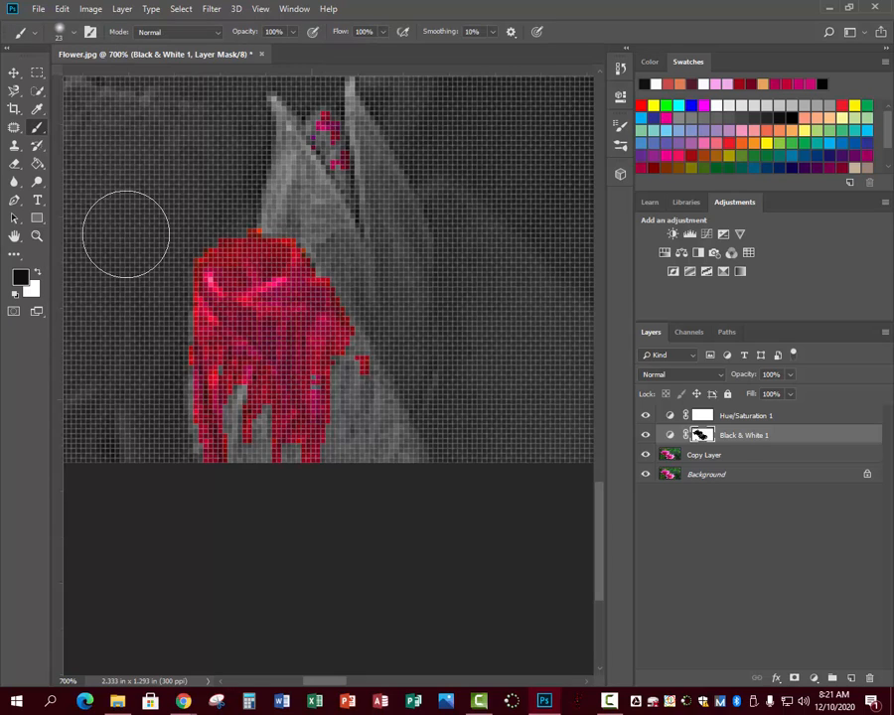
left_click(75, 33)
left_click_drag(86, 78, 81, 78)
mouse_move(336, 372)
left_mouse_down()
mouse_move(356, 417)
mouse_move(343, 336)
mouse_move(342, 385)
mouse_move(320, 432)
mouse_move(273, 434)
mouse_move(249, 376)
mouse_move(245, 416)
mouse_move(232, 412)
mouse_move(204, 322)
mouse_move(218, 448)
mouse_move(411, 463)
mouse_move(343, 348)
left_mouse_up()
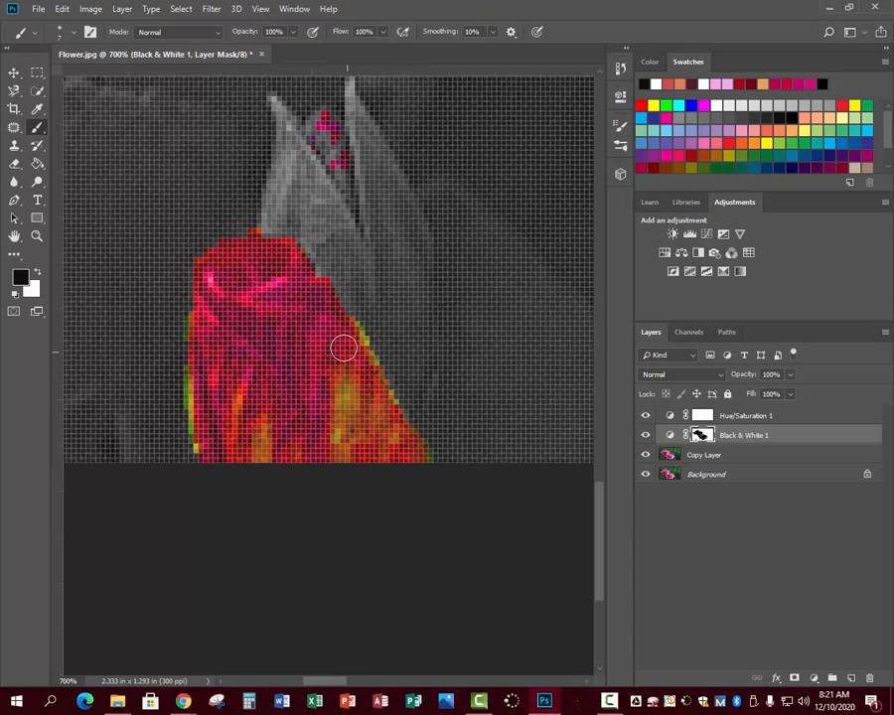
mouse_move(336, 131)
left_mouse_down()
mouse_move(349, 185)
mouse_move(354, 224)
mouse_move(355, 212)
mouse_move(340, 143)
mouse_move(326, 131)
mouse_move(322, 280)
mouse_move(286, 205)
mouse_move(281, 229)
mouse_move(346, 308)
mouse_move(388, 393)
mouse_move(409, 398)
mouse_move(411, 361)
left_mouse_up()
mouse_move(415, 370)
left_mouse_down()
mouse_move(422, 261)
mouse_move(412, 237)
mouse_move(387, 217)
mouse_move(360, 266)
mouse_move(385, 335)
mouse_move(389, 257)
mouse_move(372, 167)
mouse_move(381, 174)
mouse_move(416, 257)
mouse_move(366, 259)
mouse_move(322, 213)
mouse_move(297, 149)
mouse_move(287, 203)
mouse_move(310, 301)
left_mouse_up()
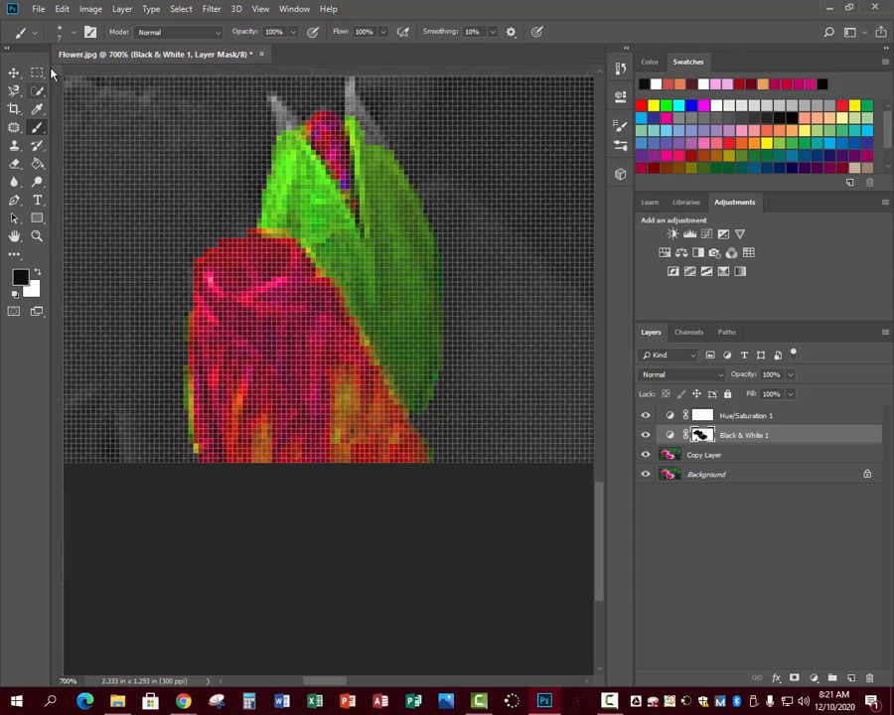
Step: Reduce the brush to 2 px and paint black on the mask over the green bud's two pointed leaf tips
left_click(73, 34)
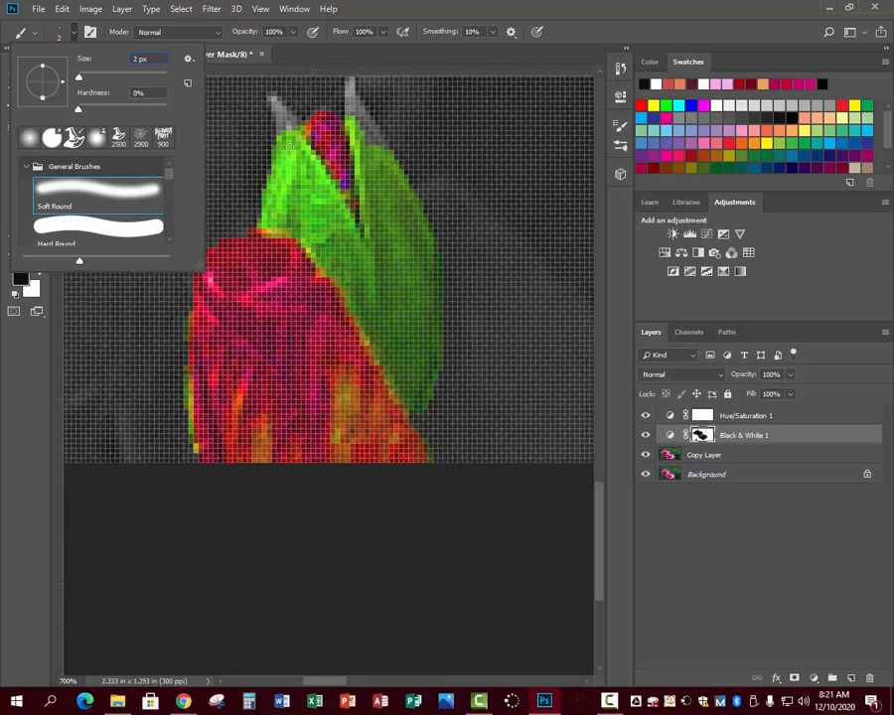
left_click_drag(285, 122, 291, 129)
mouse_move(364, 151)
left_mouse_down()
mouse_move(358, 120)
mouse_move(384, 150)
mouse_move(353, 102)
mouse_move(350, 133)
left_mouse_up()
scroll(363, 156, "up", 2)
left_click_drag(284, 170, 270, 152)
Step: Set the brush to 1 px and paint white on the mask over the stray colored pixels around the green bud's tips and outer edge
left_click(70, 34)
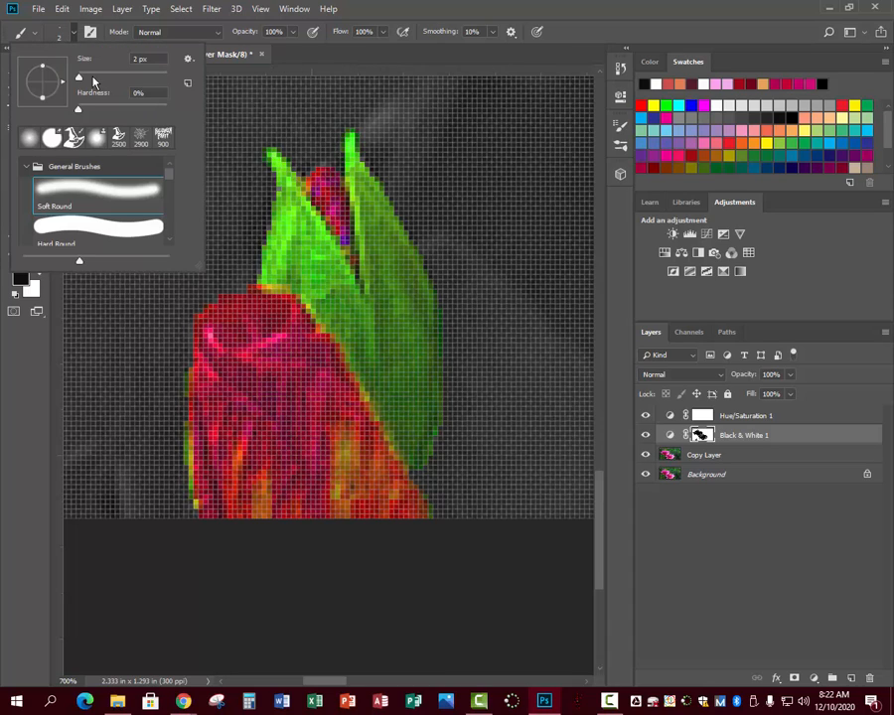
type("12")
key("BackSpace")
key("Return")
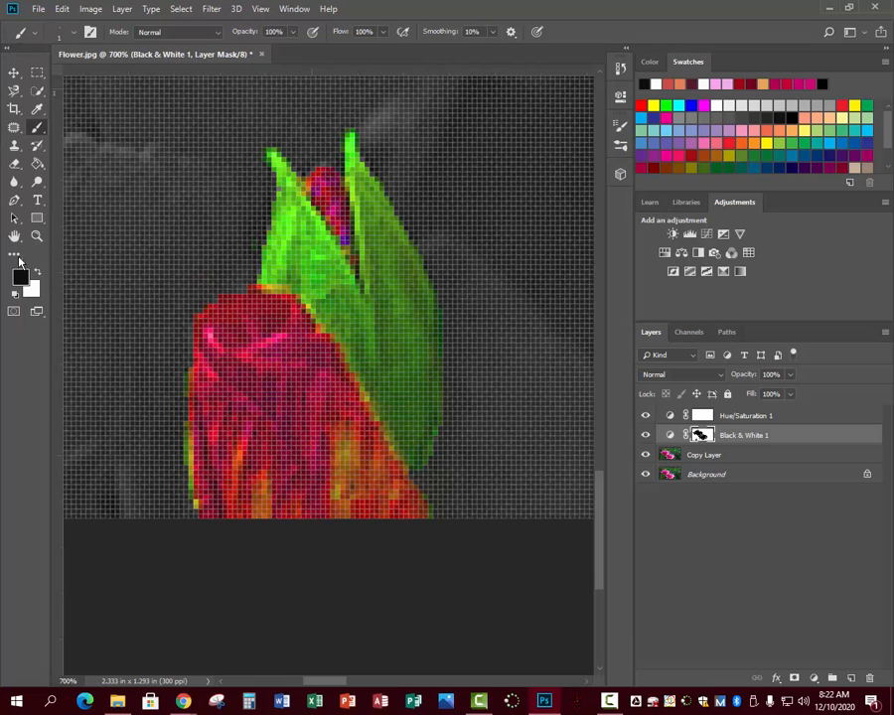
key("z")
left_click(357, 358)
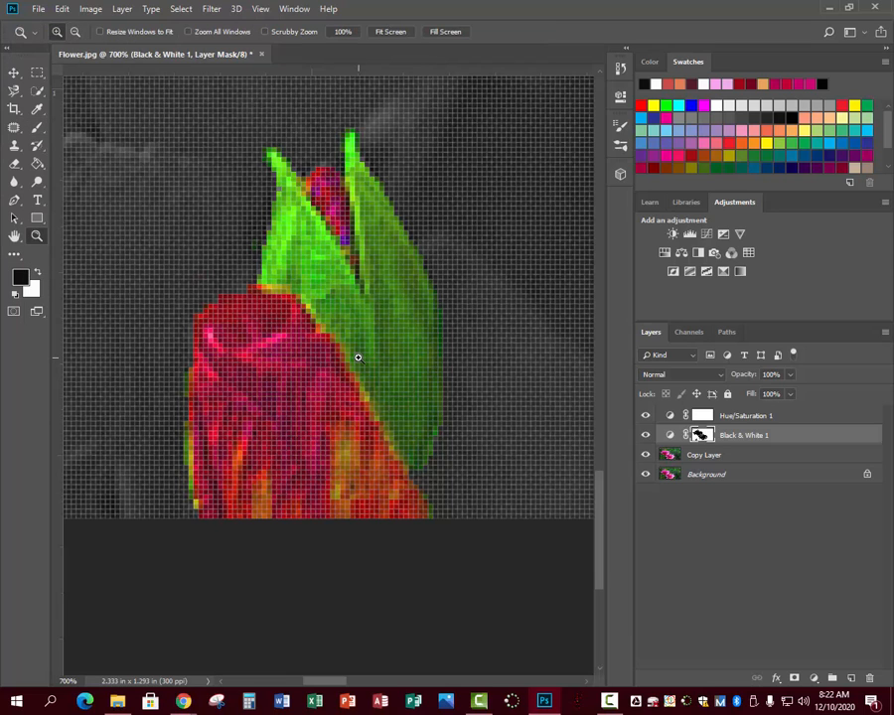
scroll(358, 358, "up", 5)
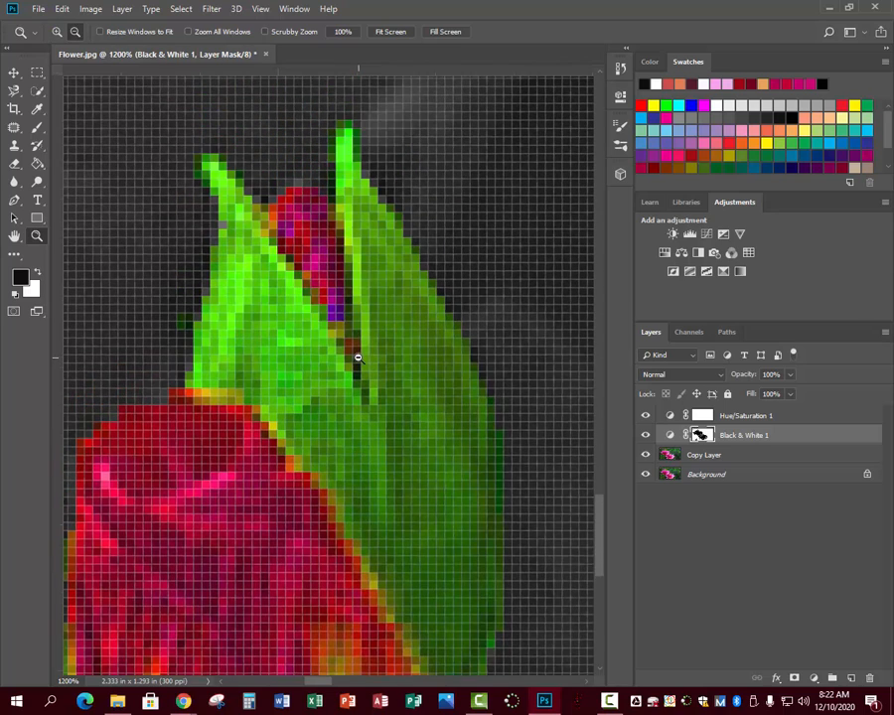
left_click(37, 127)
left_click(197, 251)
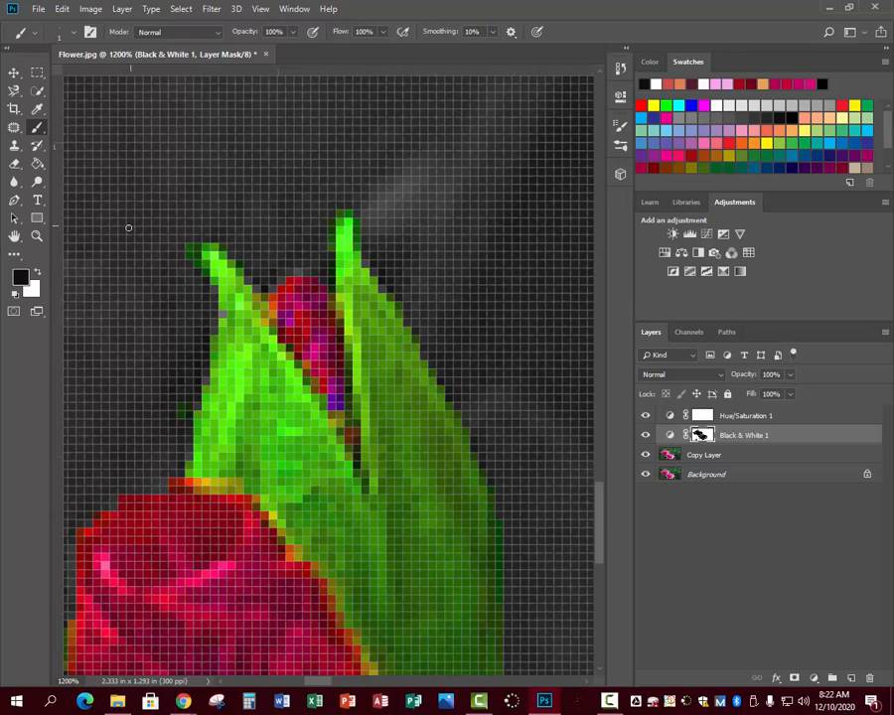
left_click(37, 271)
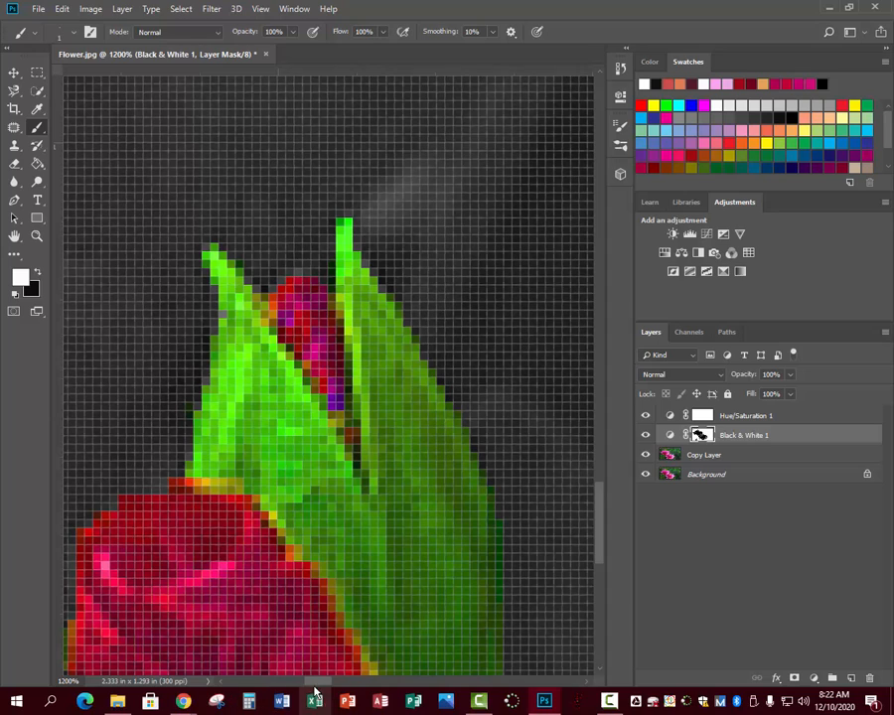
Step: Paint white over stray pixels on the red bud's outer edge, and black over missed pixels at its base and the green leaf's lower end
mouse_move(313, 681)
left_mouse_down()
mouse_move(275, 682)
mouse_move(318, 686)
mouse_move(302, 683)
left_mouse_up()
scroll(215, 566, "down", 2)
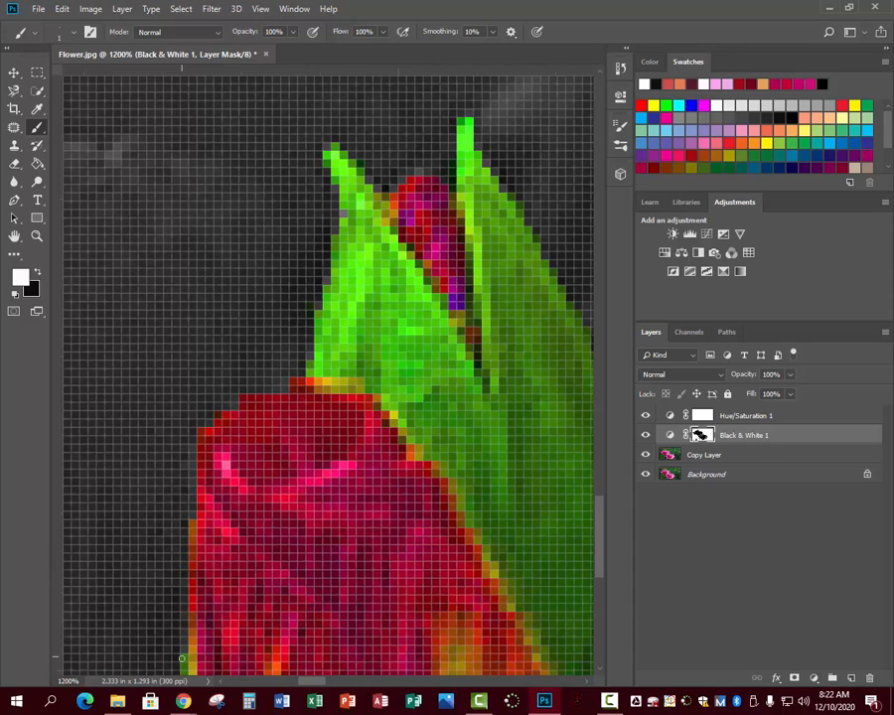
scroll(182, 646, "down", 2)
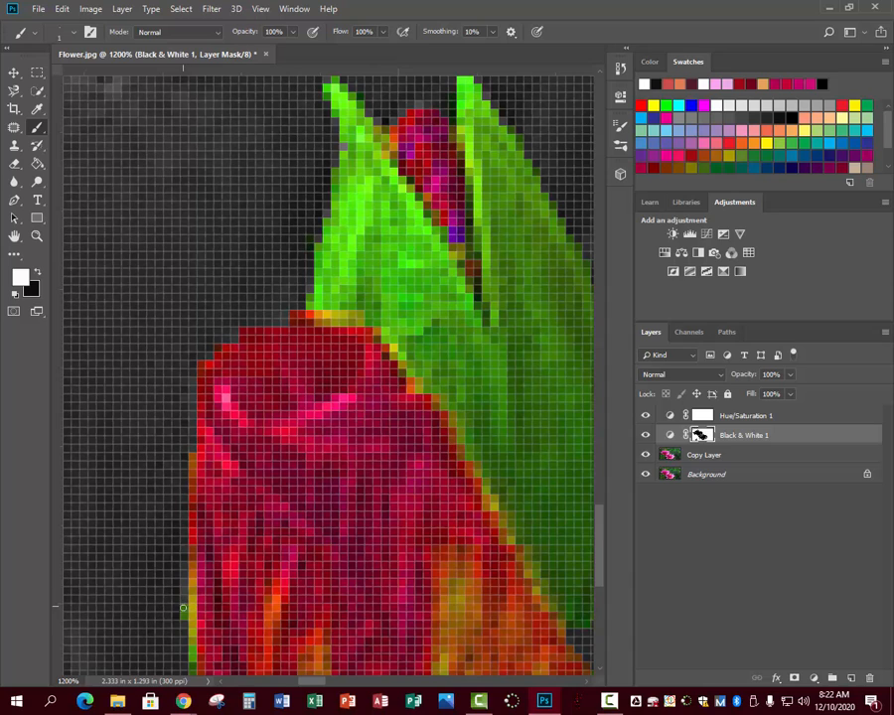
scroll(183, 607, "down", 4)
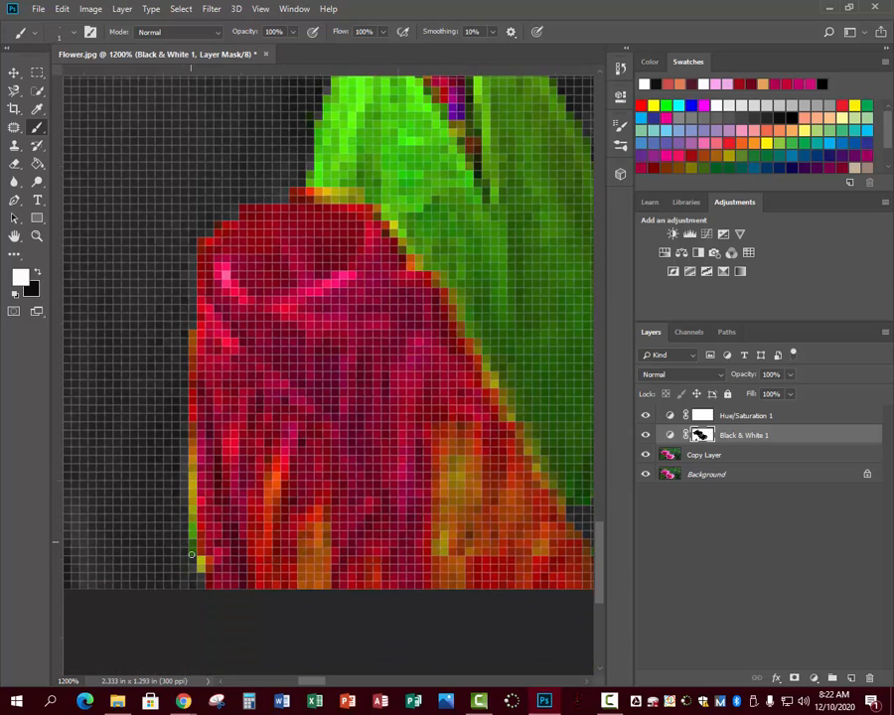
left_click(40, 275)
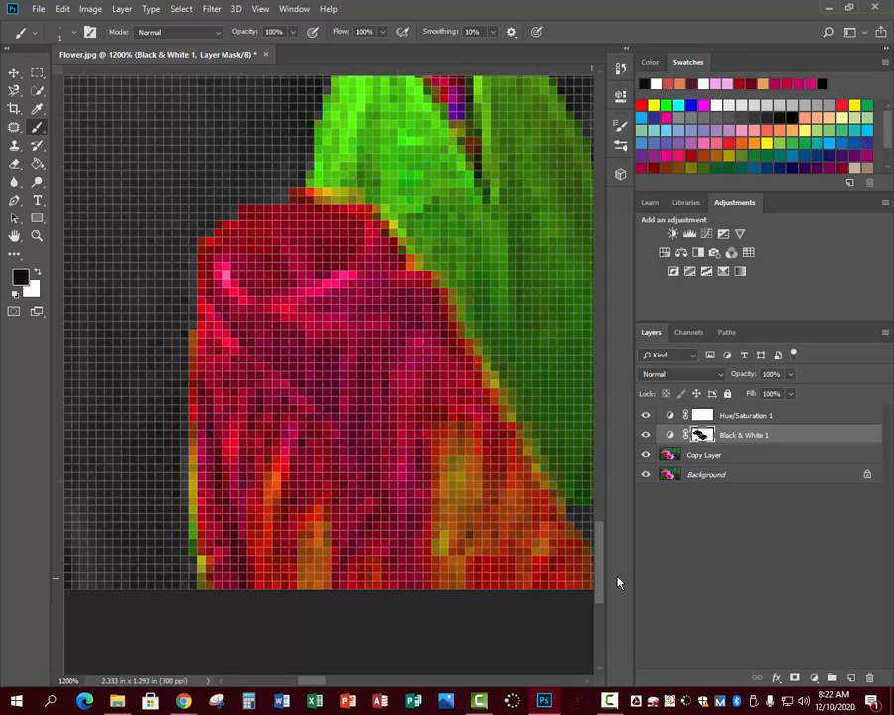
scroll(328, 684, "right", 2)
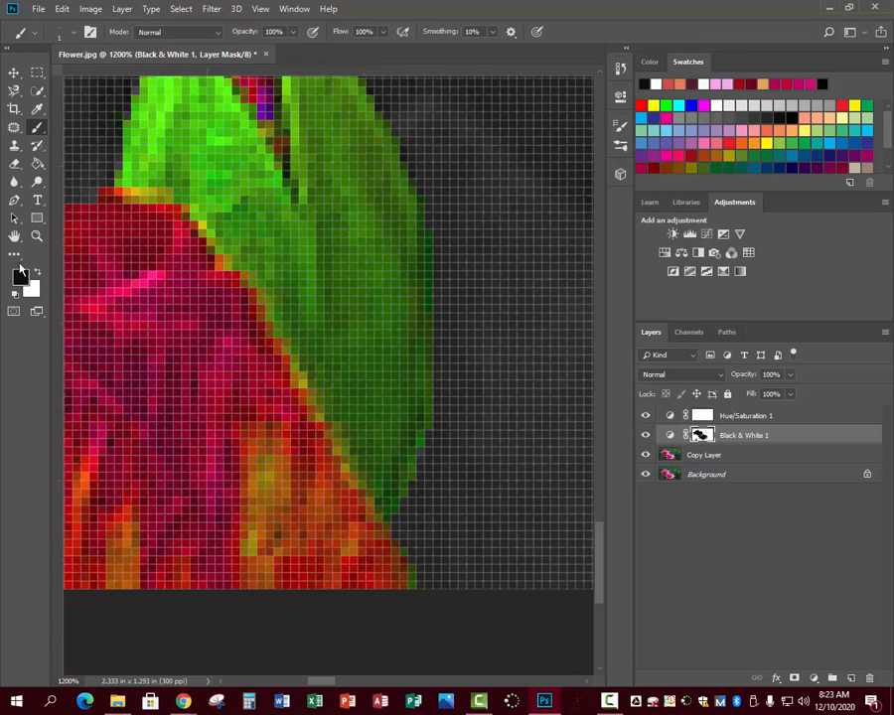
Step: Review the whole image at 100% to check the colored flowers and bud against the gray background
key("z")
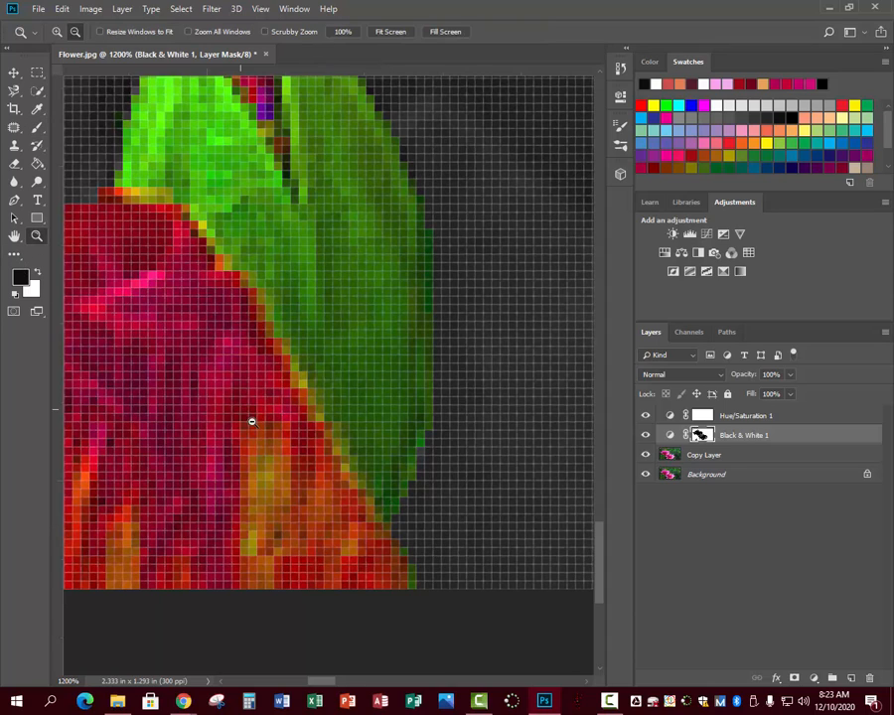
left_click(311, 462)
left_click(311, 462)
left_click(311, 462)
left_click(311, 462)
left_click(311, 462)
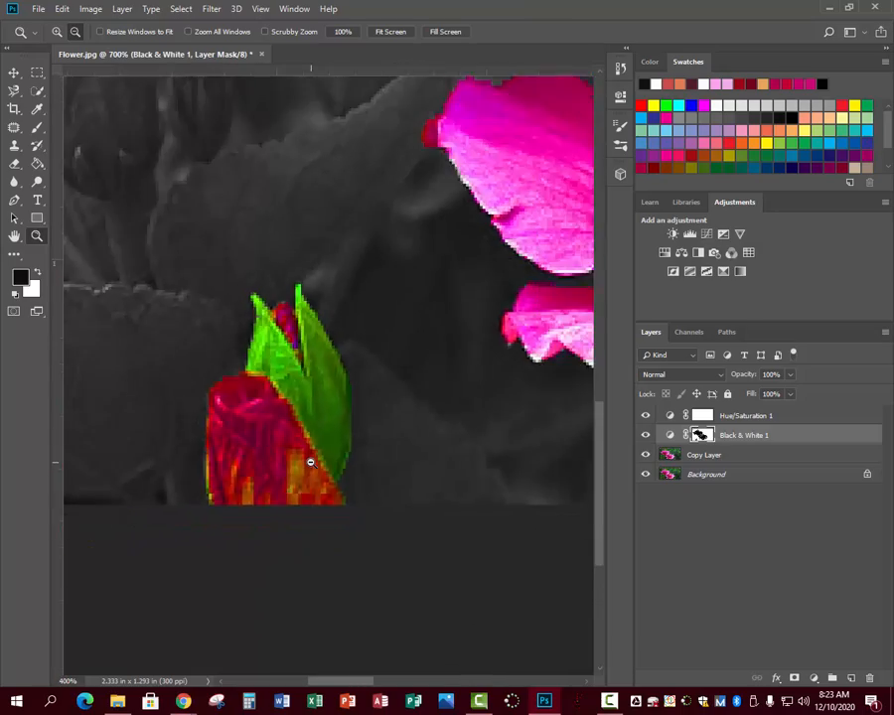
left_click(311, 462)
left_click(311, 462)
left_click(311, 462)
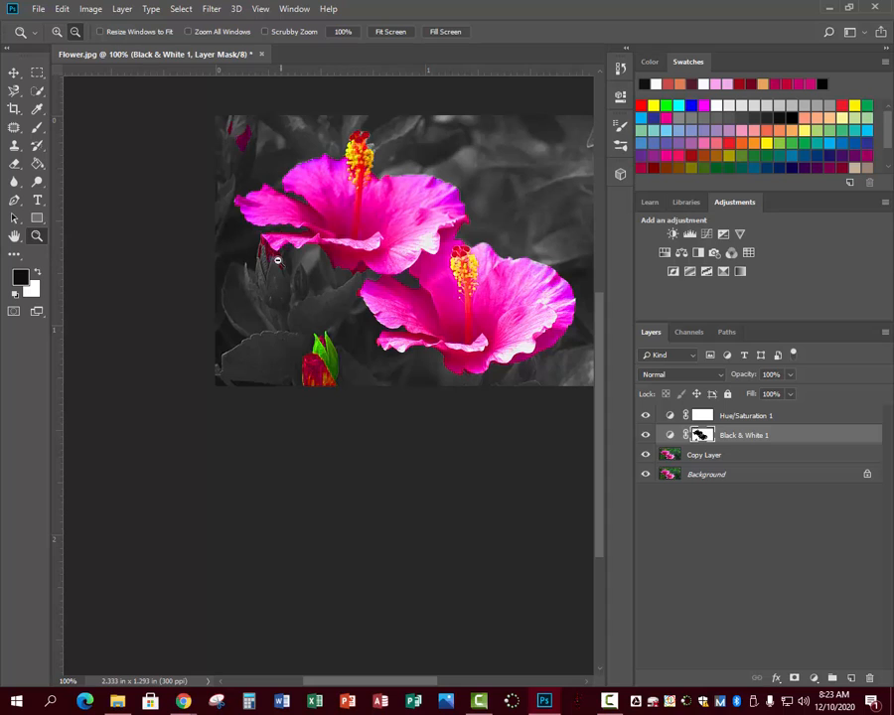
scroll(382, 509, "up", 2)
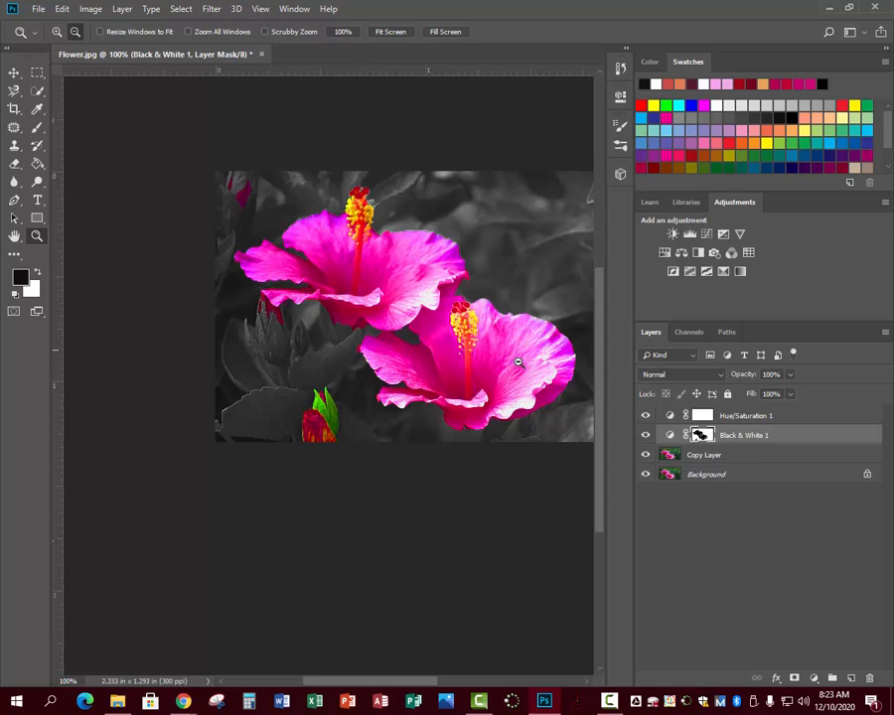
Step: Set the Hue/Saturation 1 adjustment's saturation to +68 and its lightness to -9
left_click(704, 417)
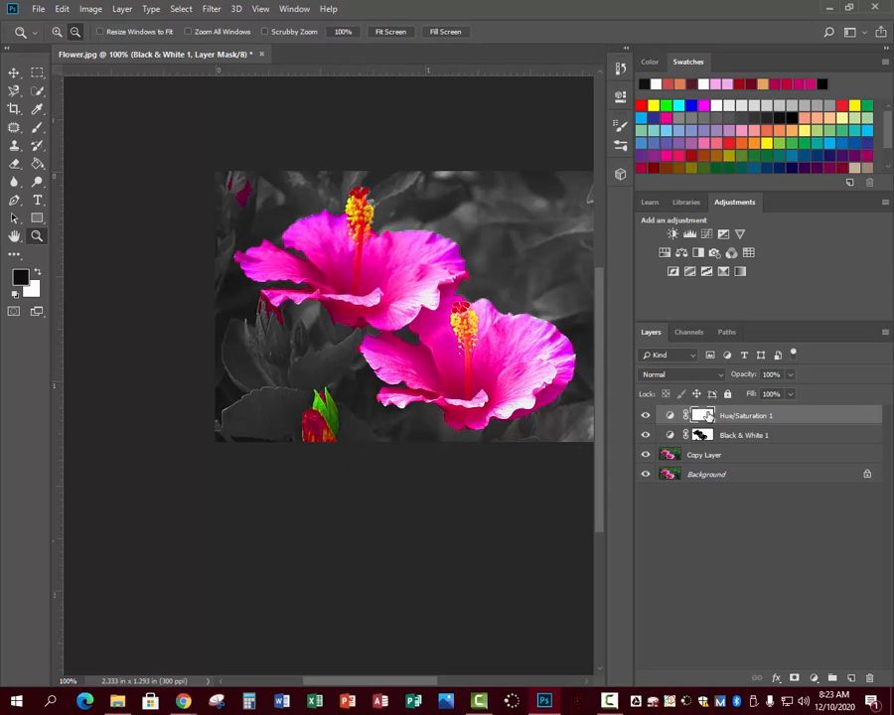
double_click(703, 416)
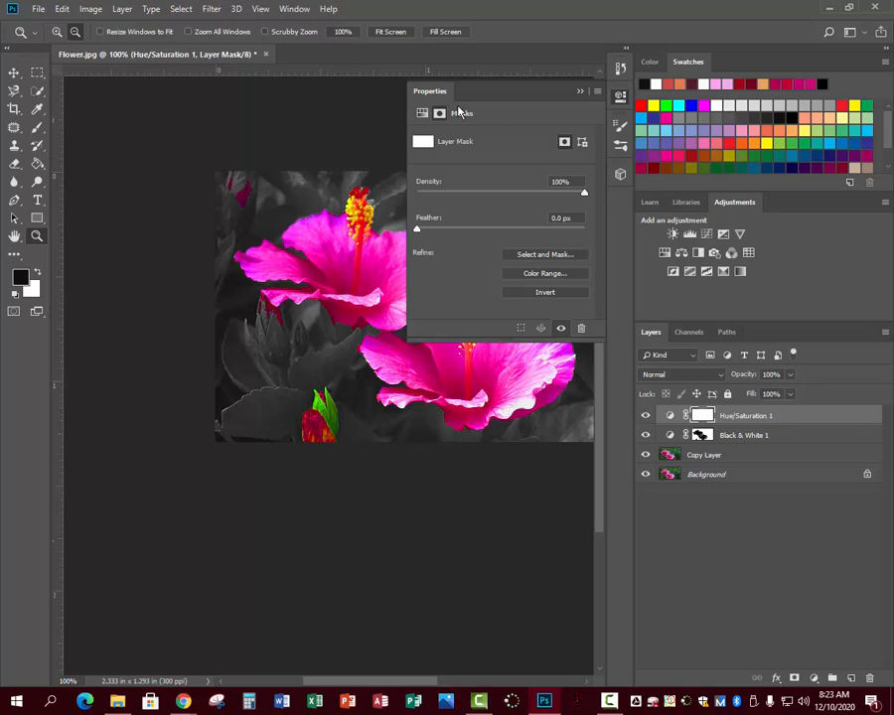
left_click(422, 113)
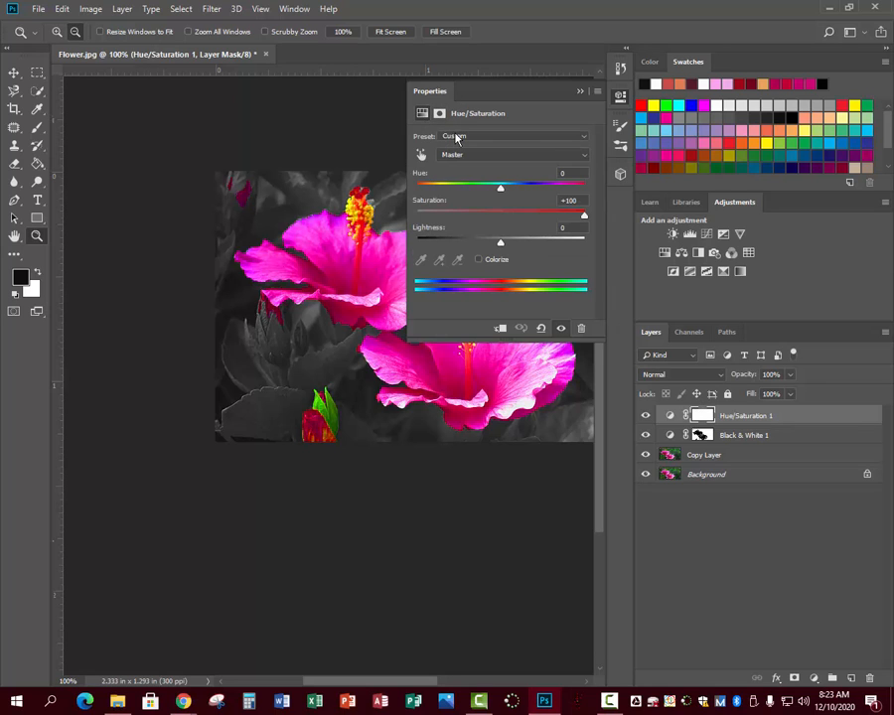
mouse_move(497, 190)
left_mouse_down()
mouse_move(419, 189)
mouse_move(582, 186)
mouse_move(483, 189)
mouse_move(501, 191)
left_mouse_up()
left_click_drag(584, 215, 559, 219)
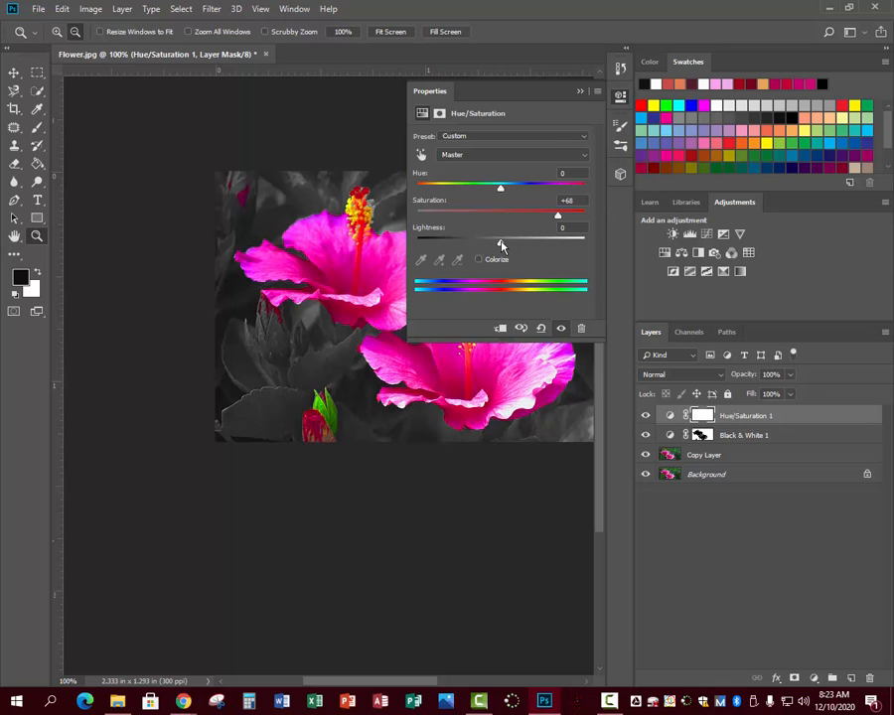
mouse_move(500, 245)
left_mouse_down()
mouse_move(447, 241)
mouse_move(527, 244)
mouse_move(494, 243)
left_mouse_up()
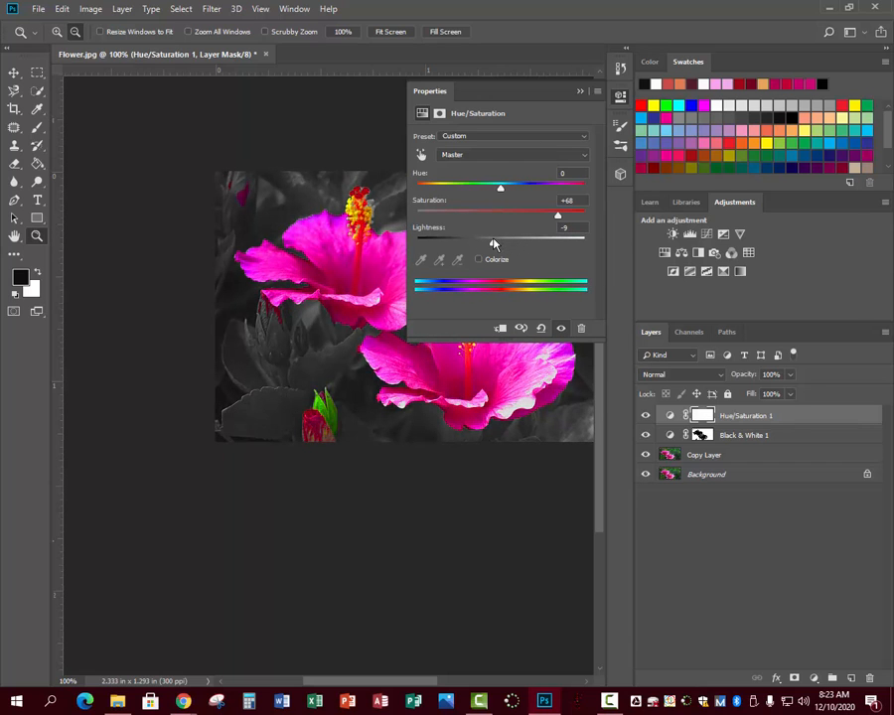
left_click(531, 534)
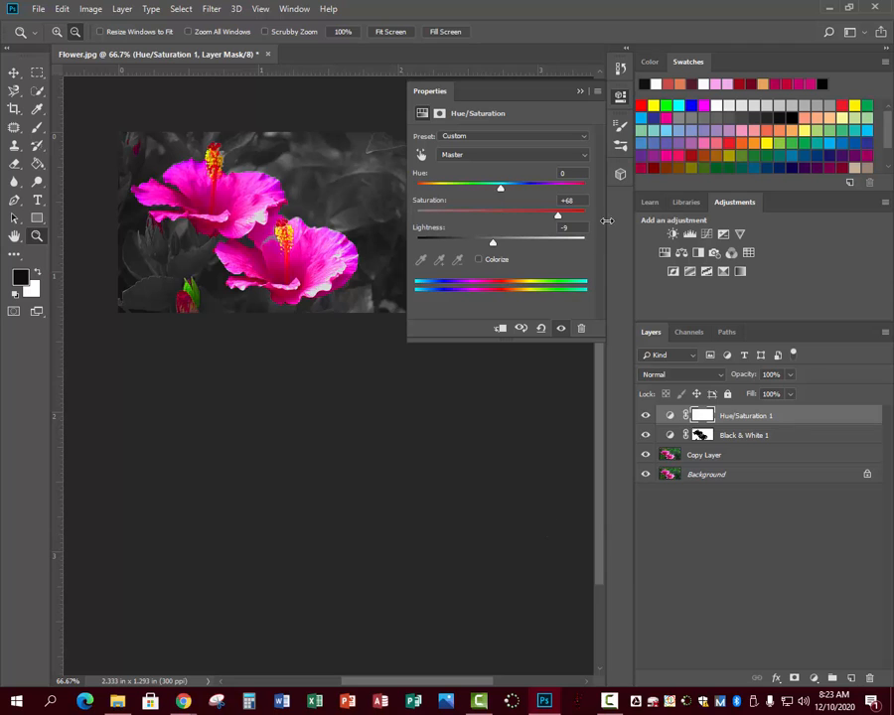
left_click(581, 92)
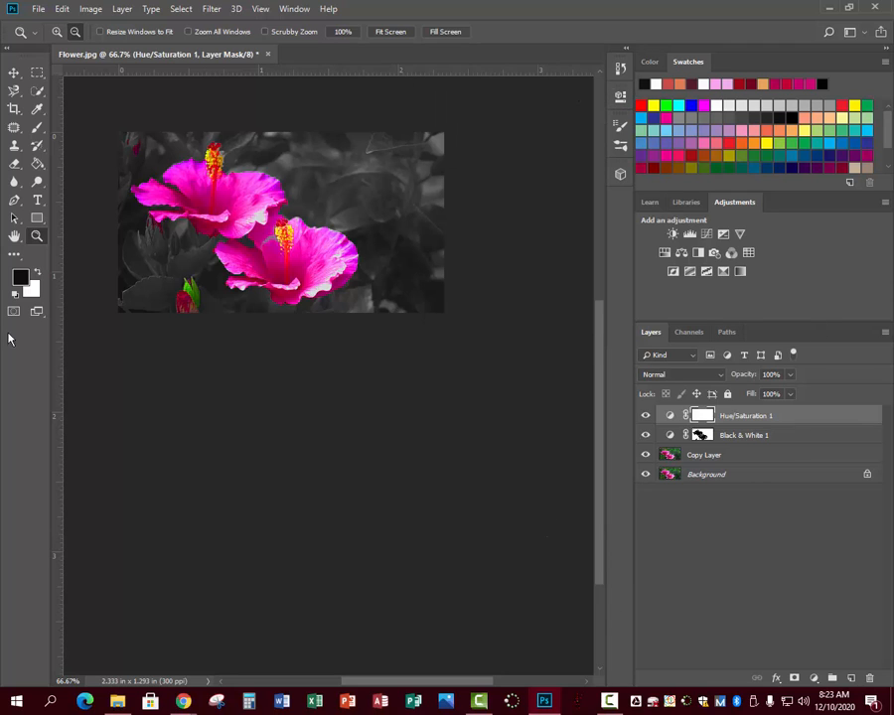
Step: Load the Black & White 1 layer mask as a selection while keeping the Hue/Saturation 1 layer active
key("alt")
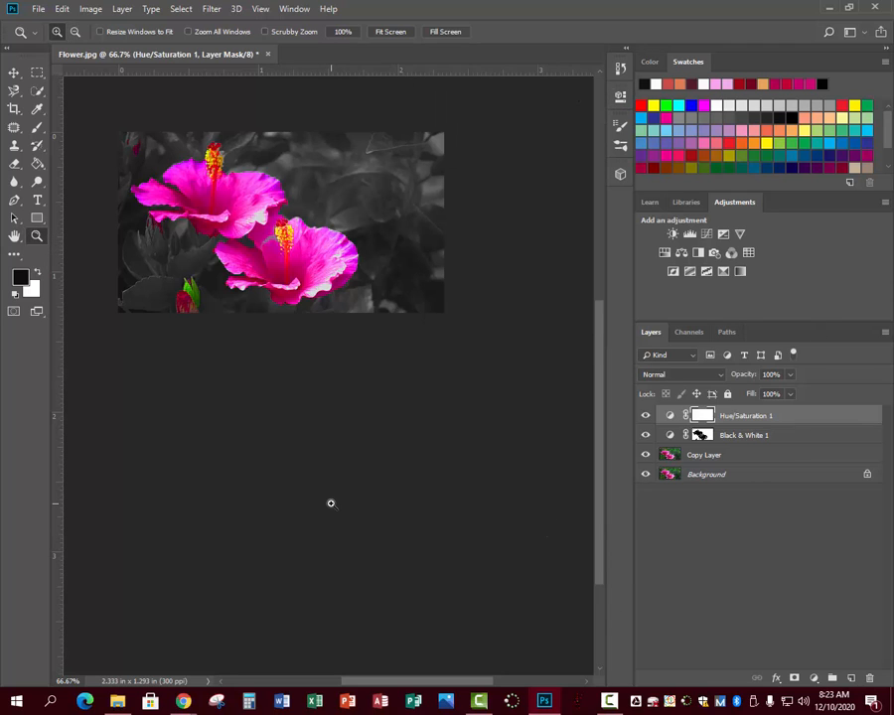
left_click(331, 504)
left_click(331, 503)
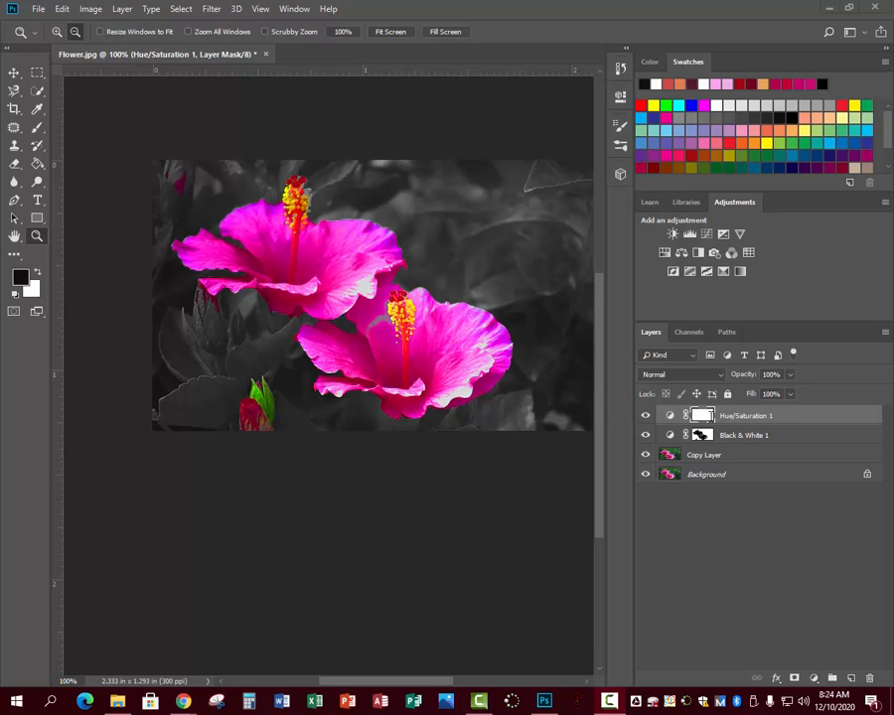
left_click(702, 440, "ctrl")
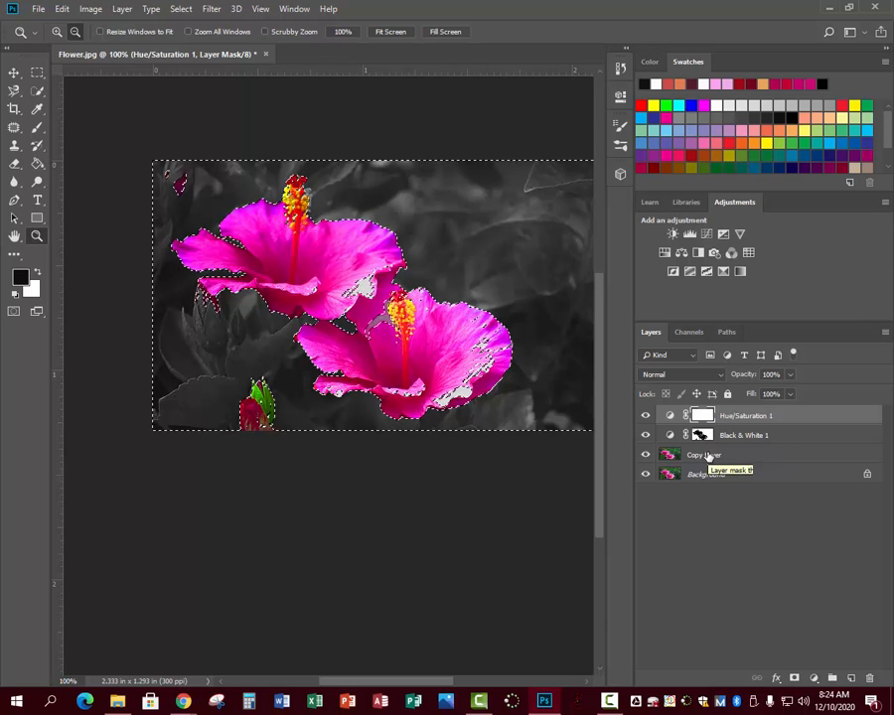
Step: Apply a Gaussian Blur with a radius of 3.0 pixels to the selected area of the Hue/Saturation 1 mask, and clear the selection
left_click(215, 10)
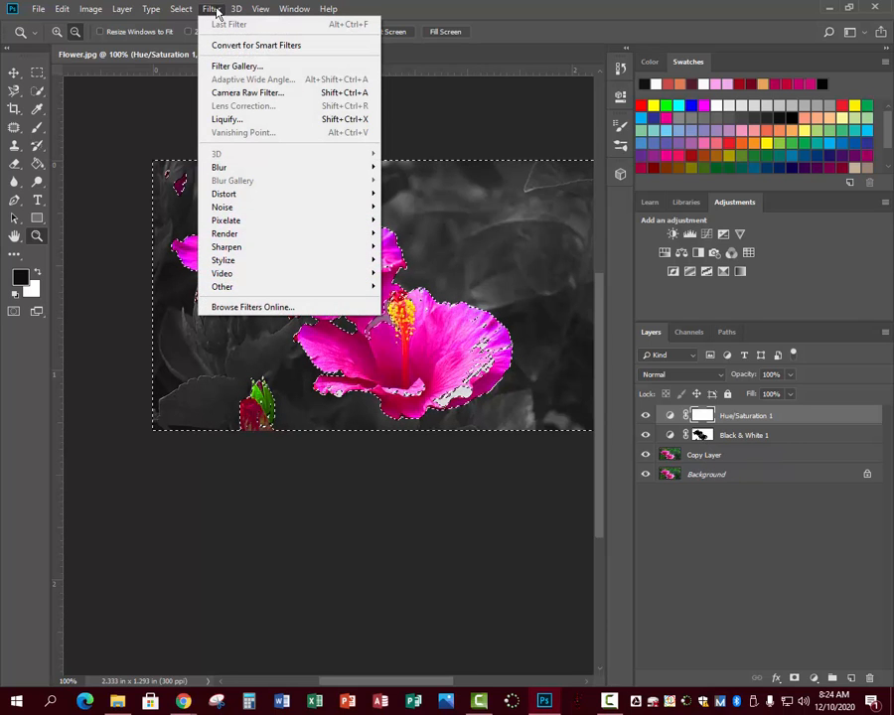
mouse_move(219, 166)
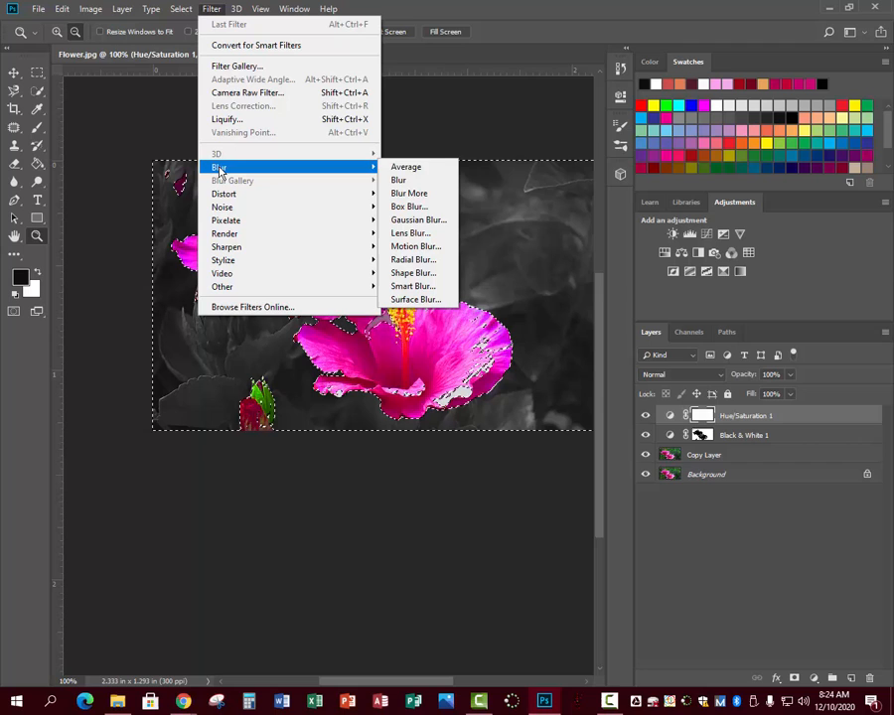
left_click(442, 227)
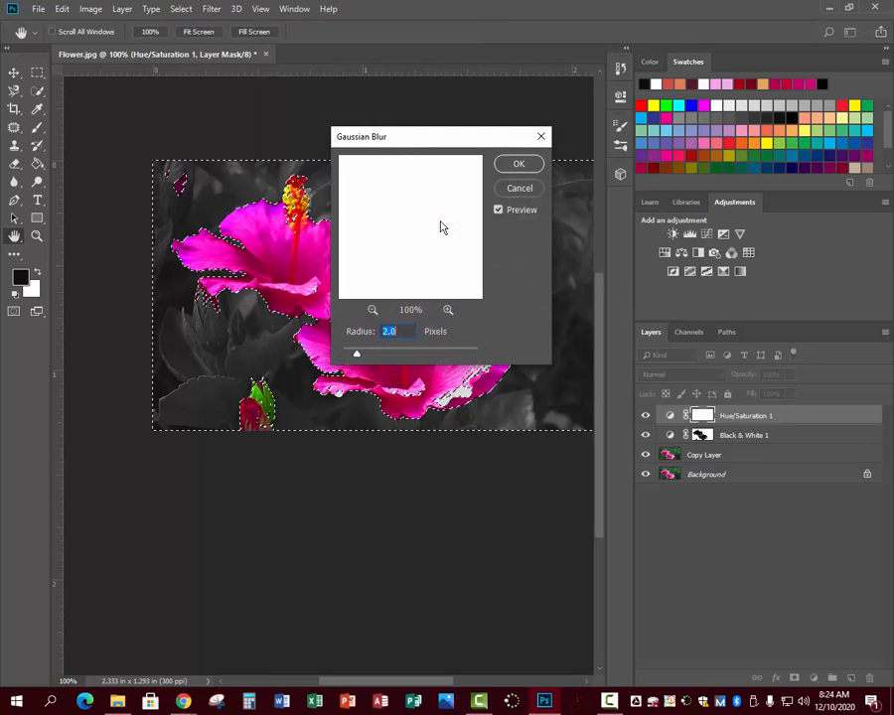
left_click_drag(418, 144, 632, 165)
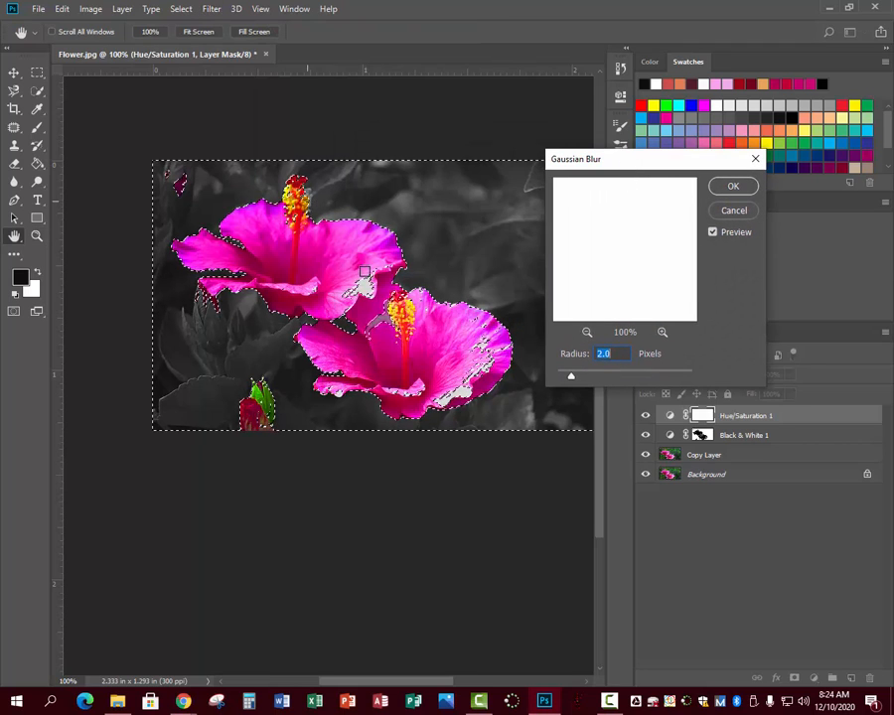
left_click_drag(603, 355, 597, 355)
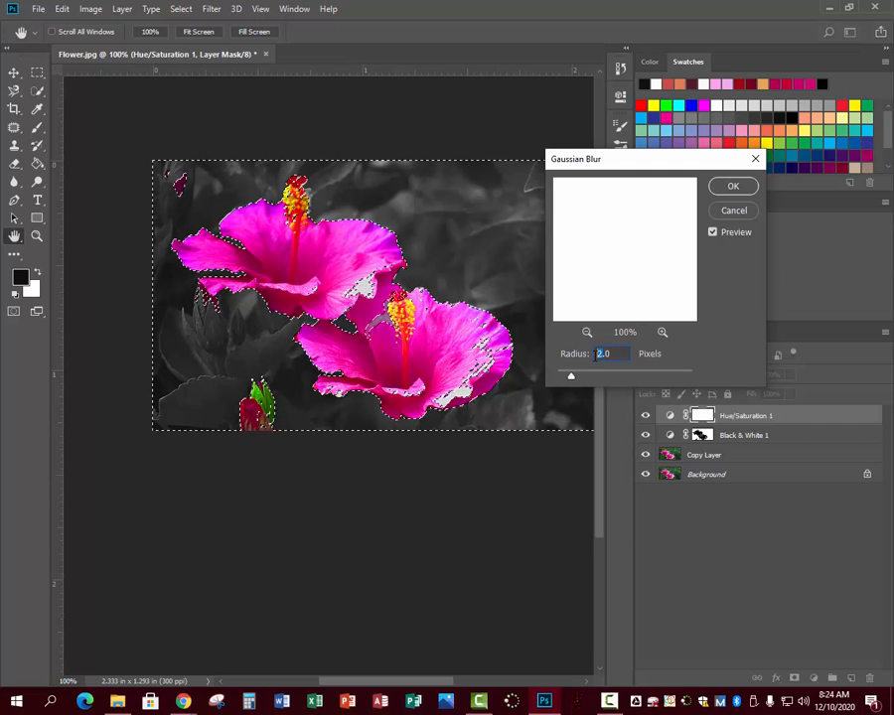
type("4")
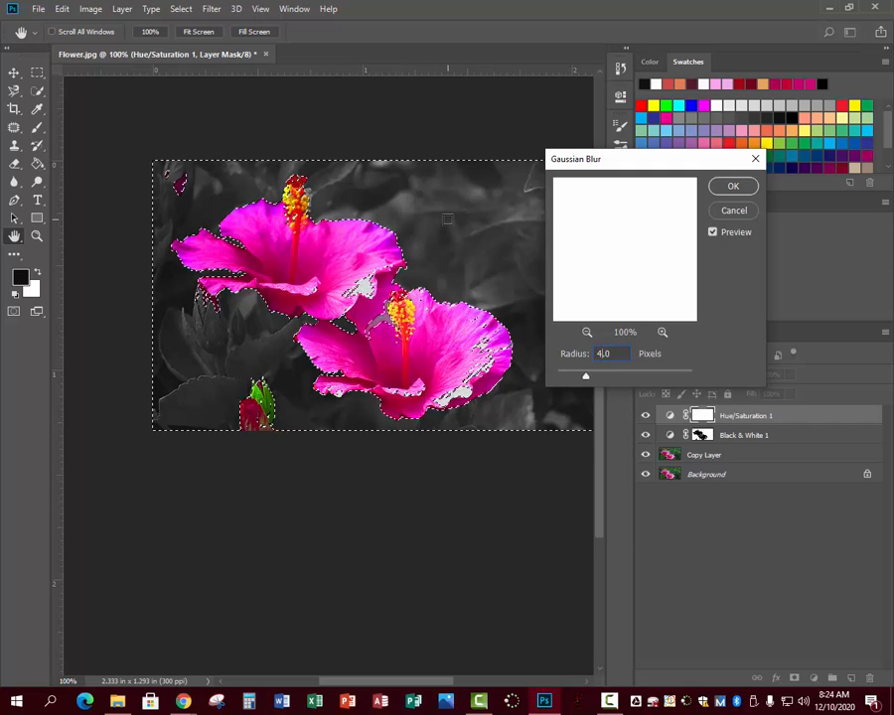
left_click_drag(603, 354, 597, 355)
type("1")
type("3")
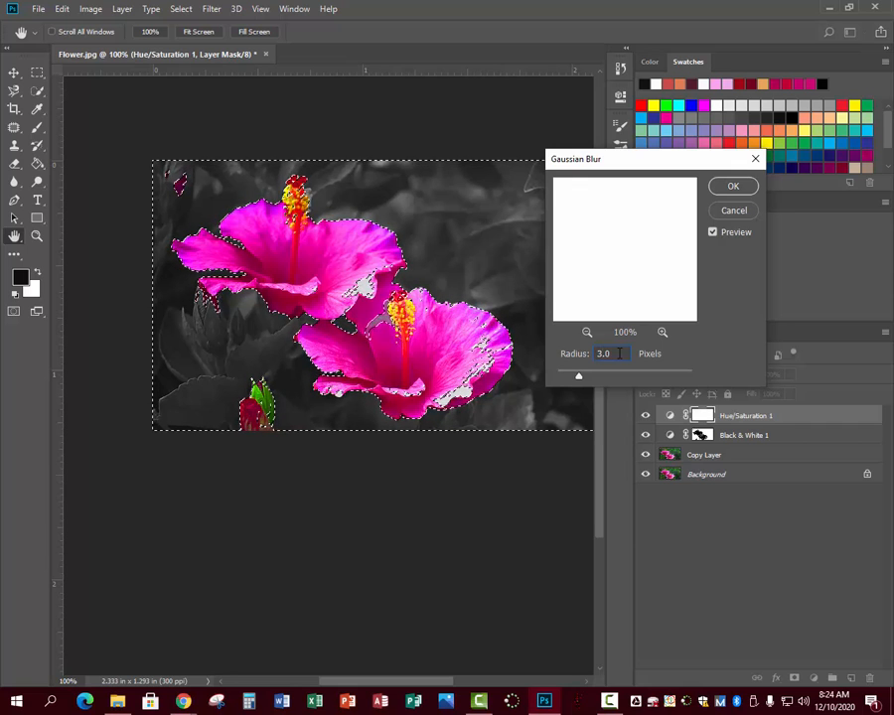
left_click(731, 187)
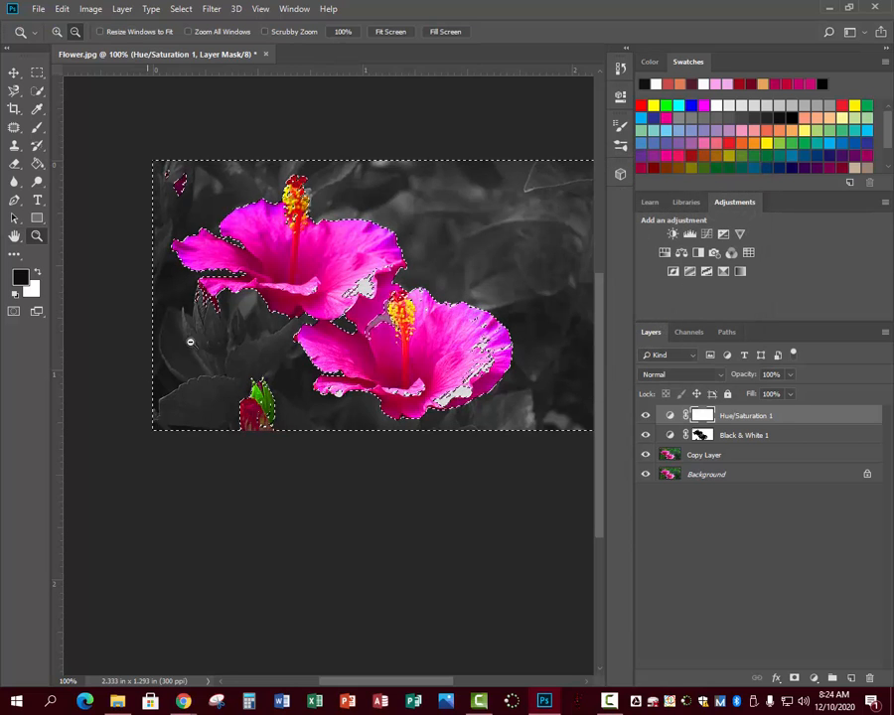
key("ctrl+d")
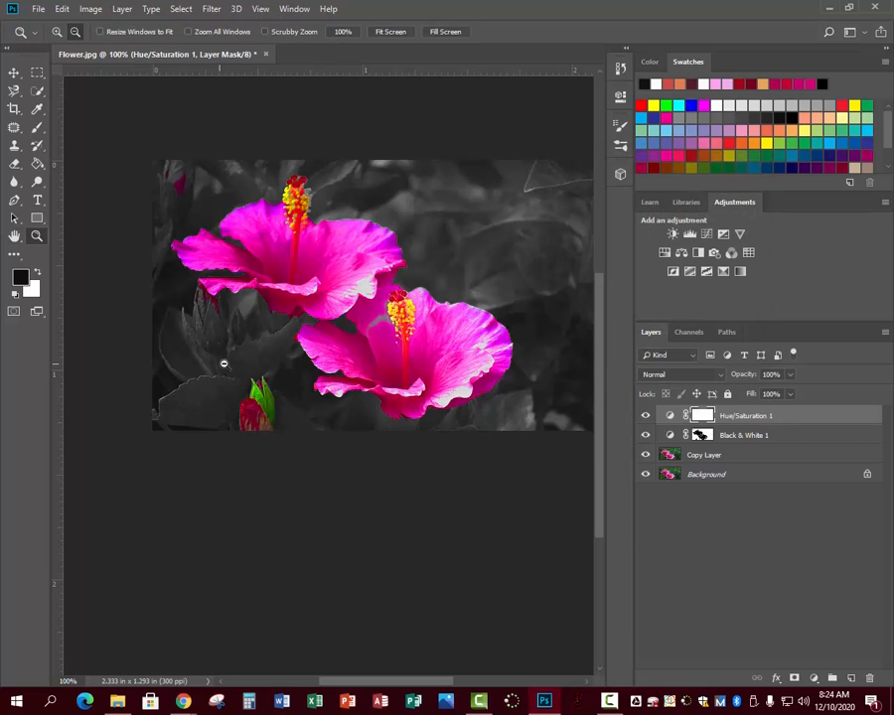
left_click_drag(379, 686, 395, 686)
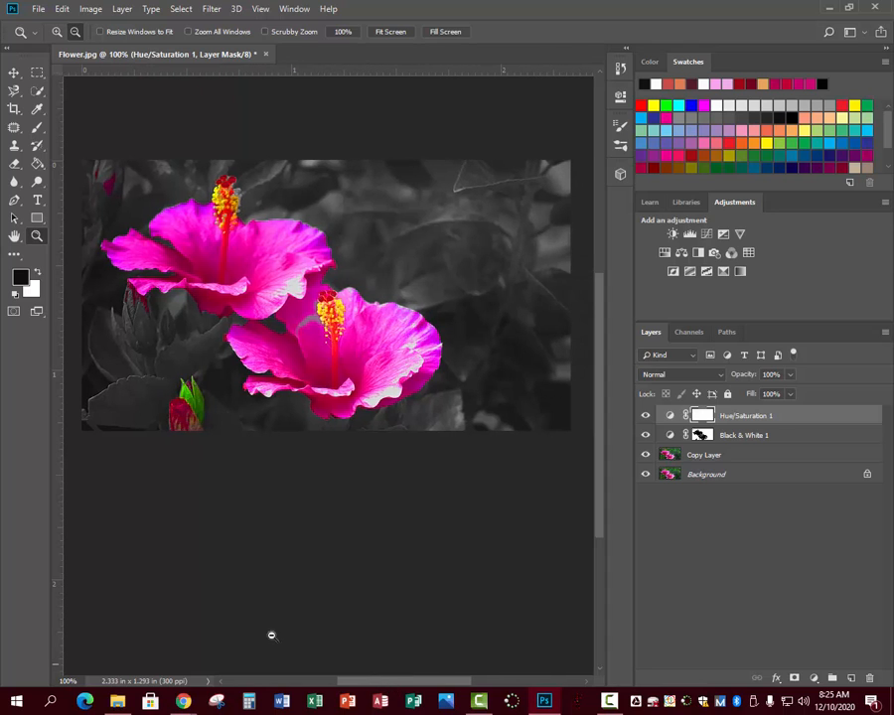